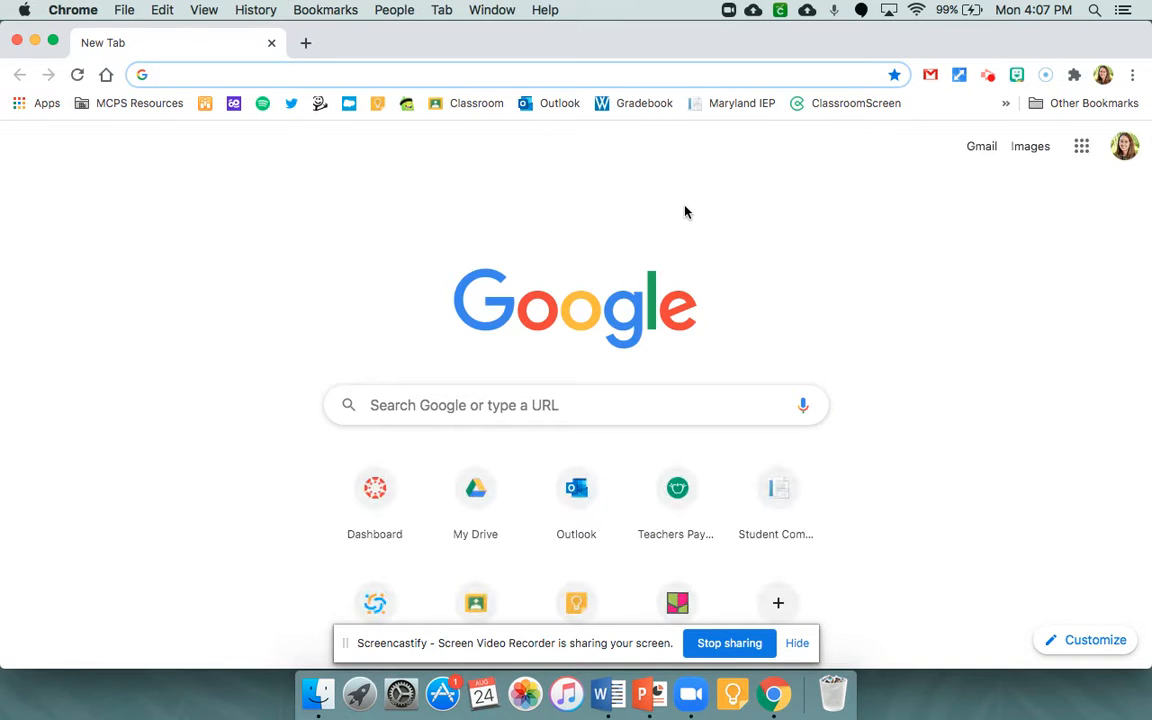
Step: Open padlet.com/dashboard and make a new blank padlet with the Shelf layout
text(padlet.com/dashboard)
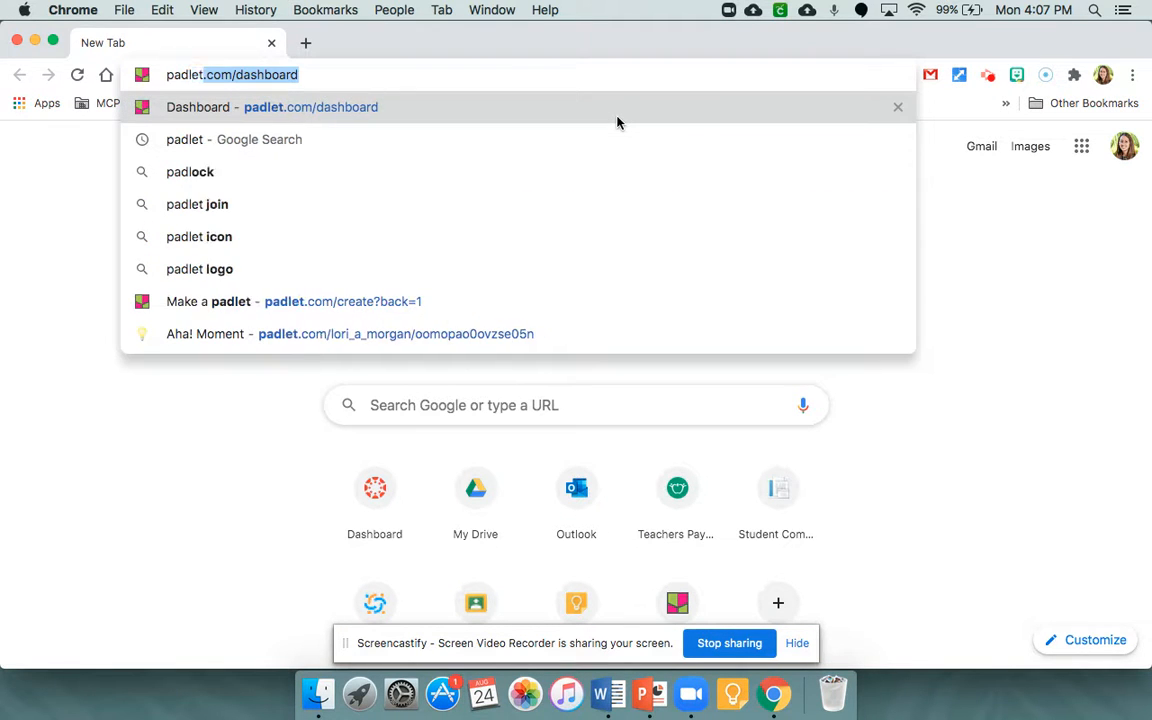
key(Return)
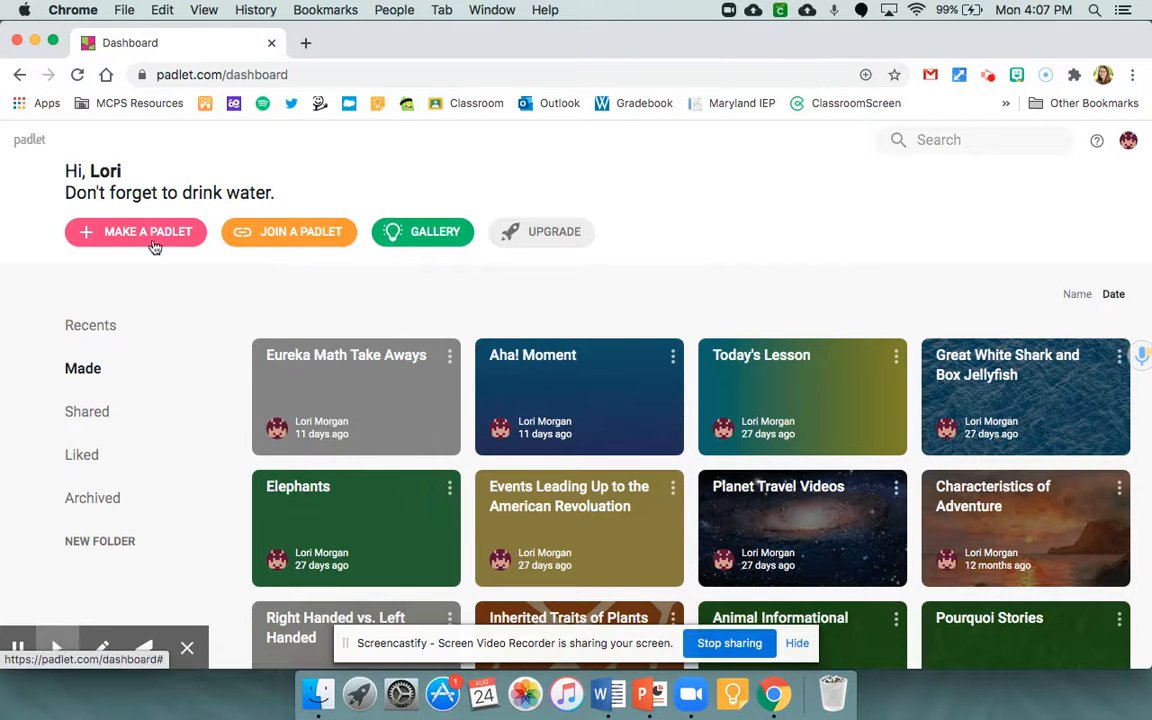
click(143, 238)
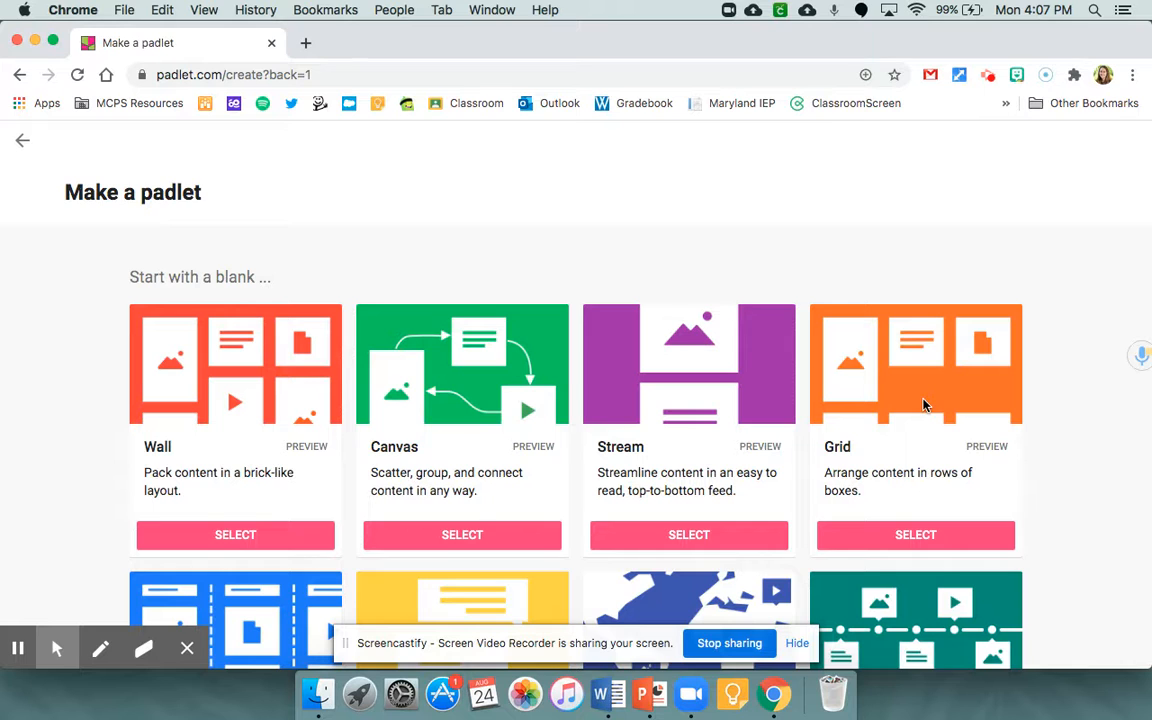
scroll(924, 404, down, 5)
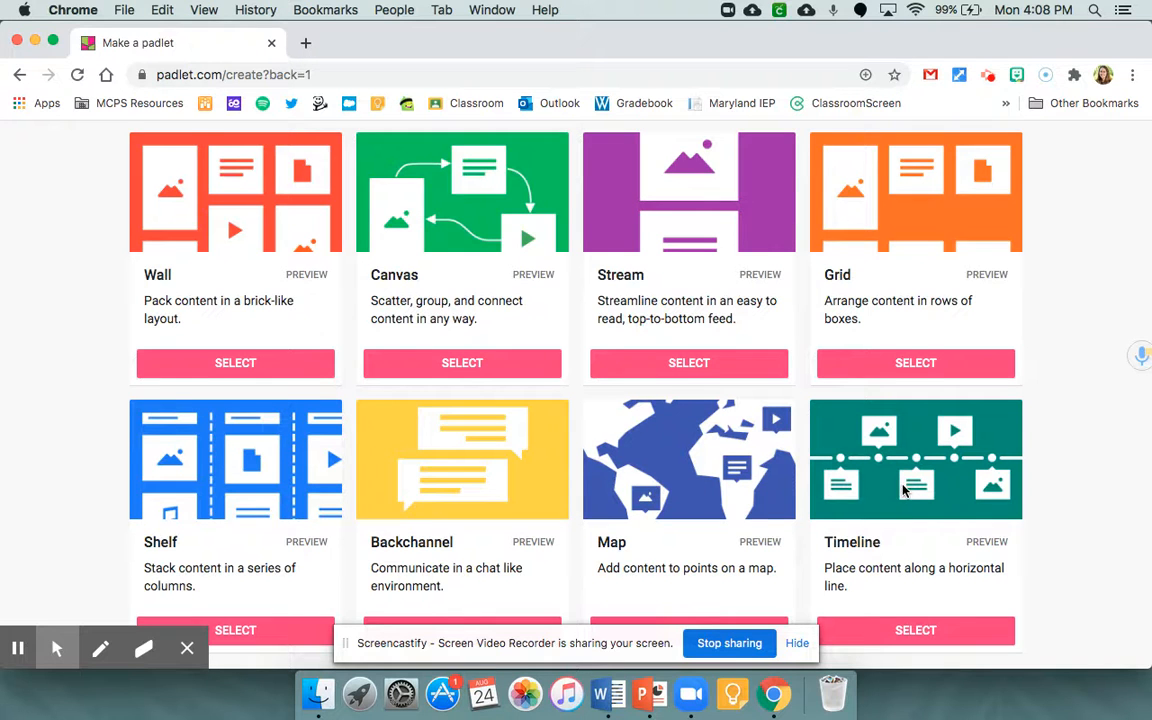
scroll(860, 485, down, 3)
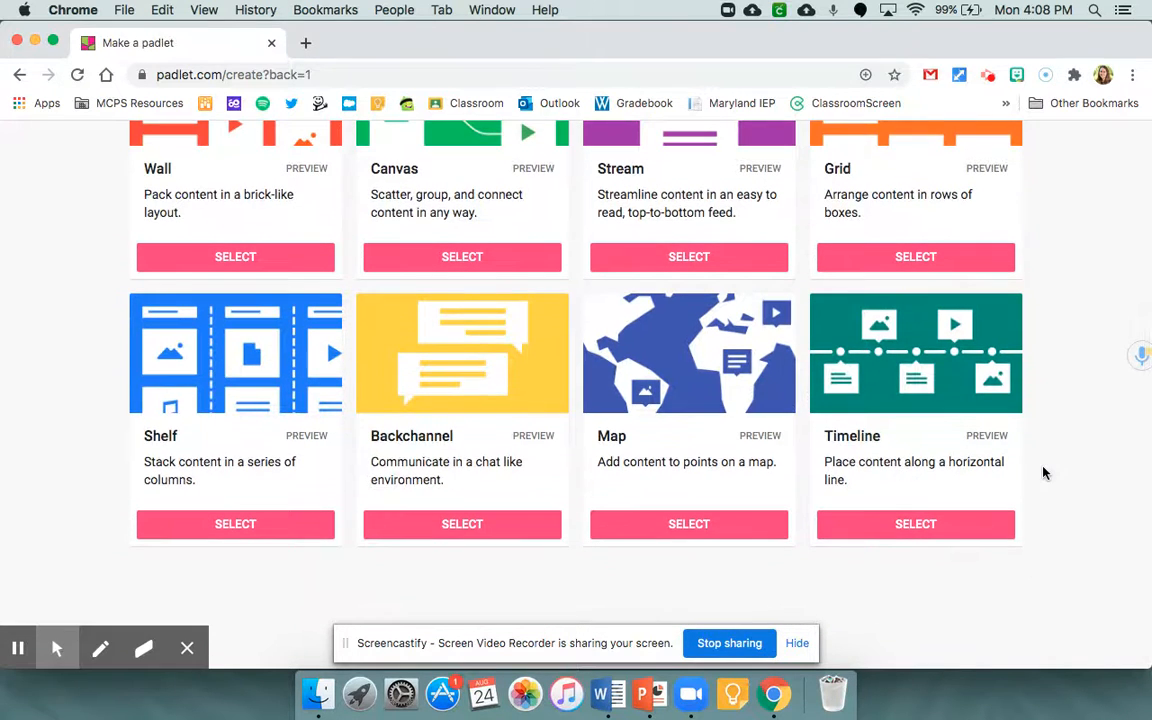
scroll(1043, 473, up, 1)
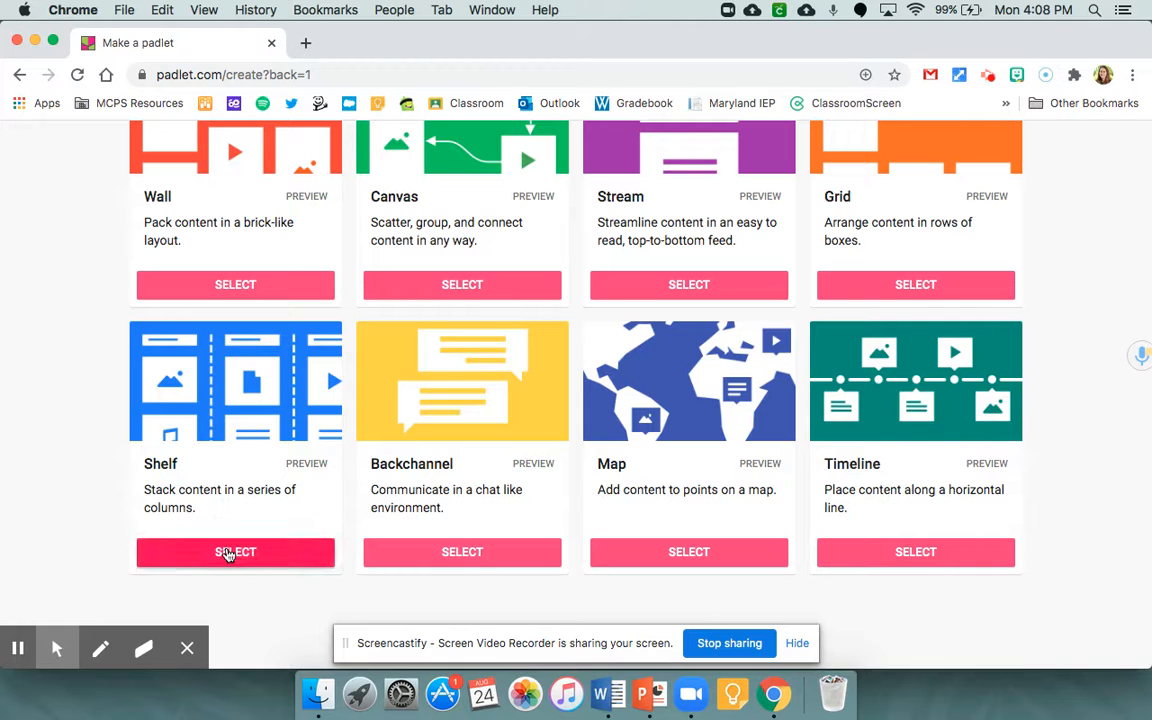
click(227, 553)
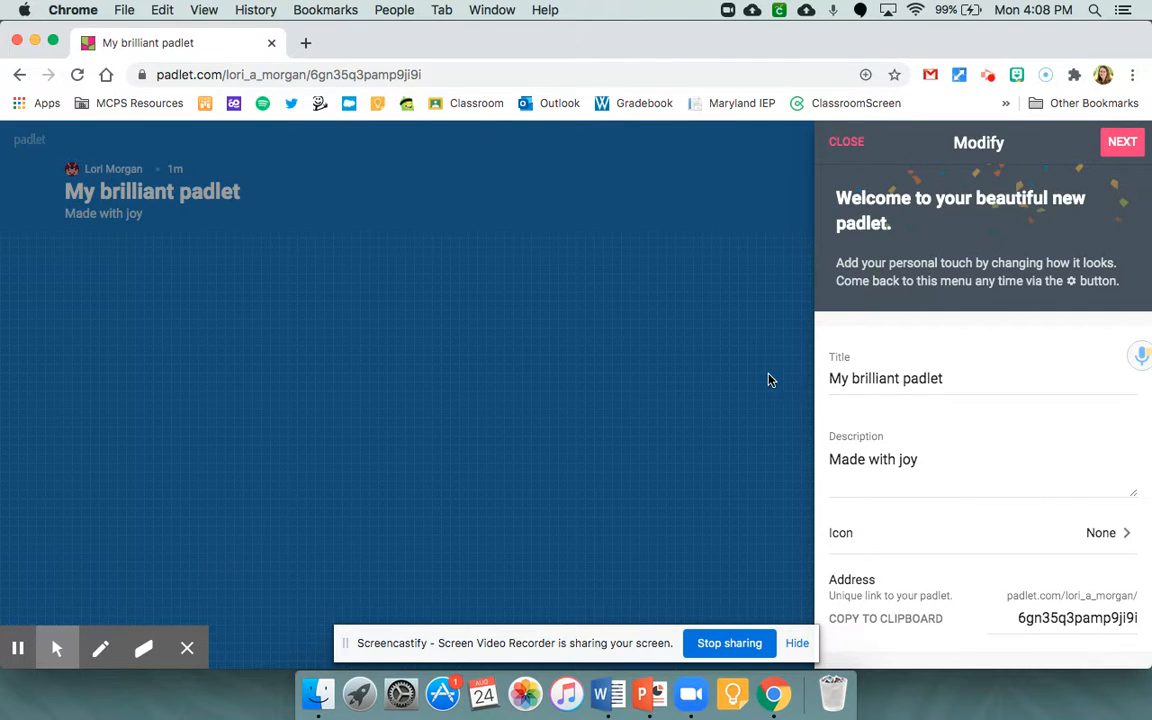
Step: Replace the new padlet's default title with "Forces"
click(849, 376)
triple_click(888, 377)
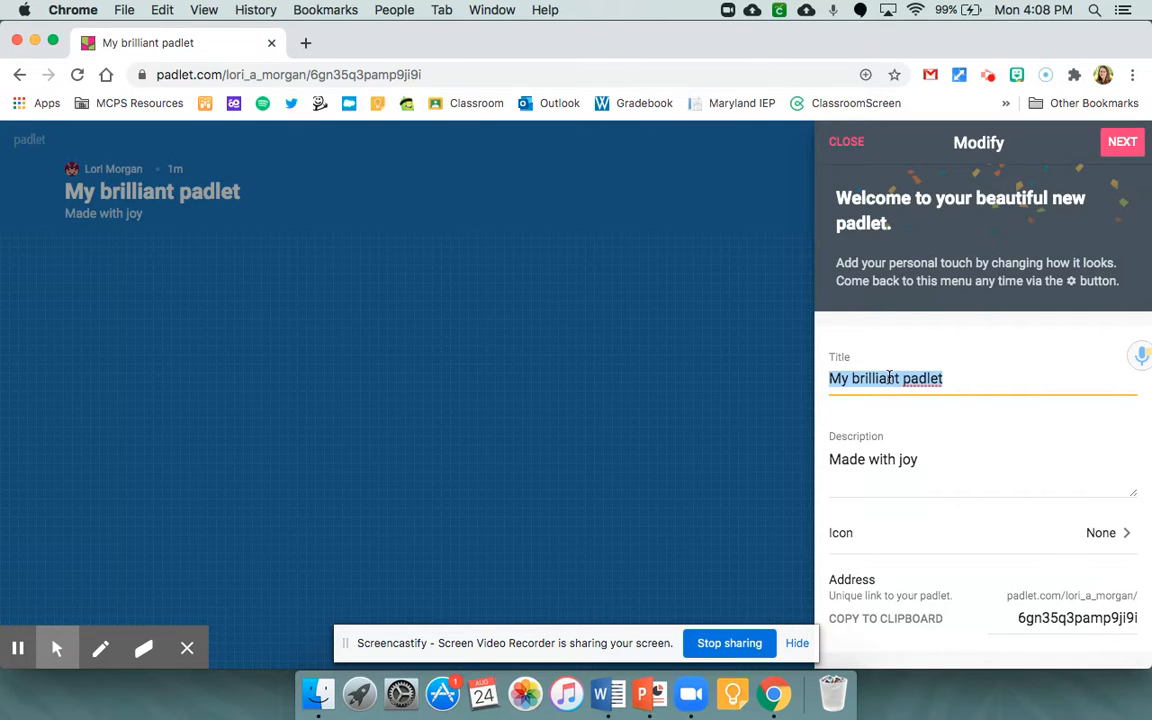
text(Forces)
key(BackSpace)
Step: Replace the padlet's description with "Let's share what we know and what we want to know about forces!"
click(856, 463)
double_click(856, 463)
click(856, 463)
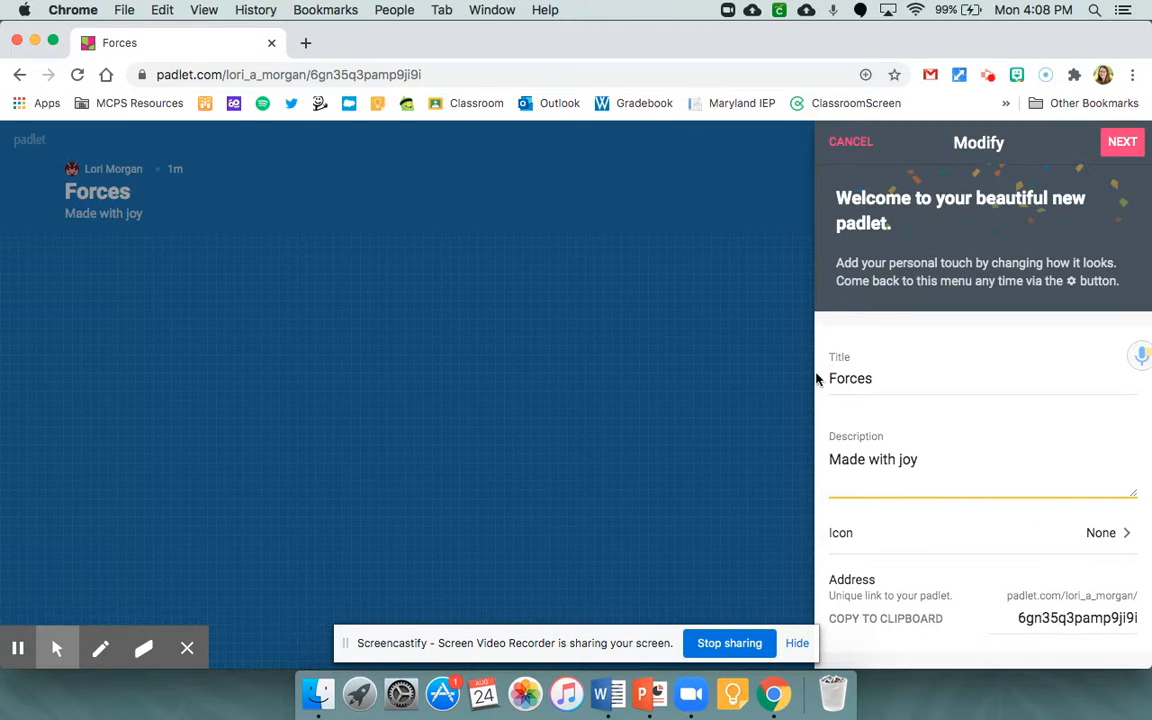
triple_click(880, 459)
text(Let's share what we)
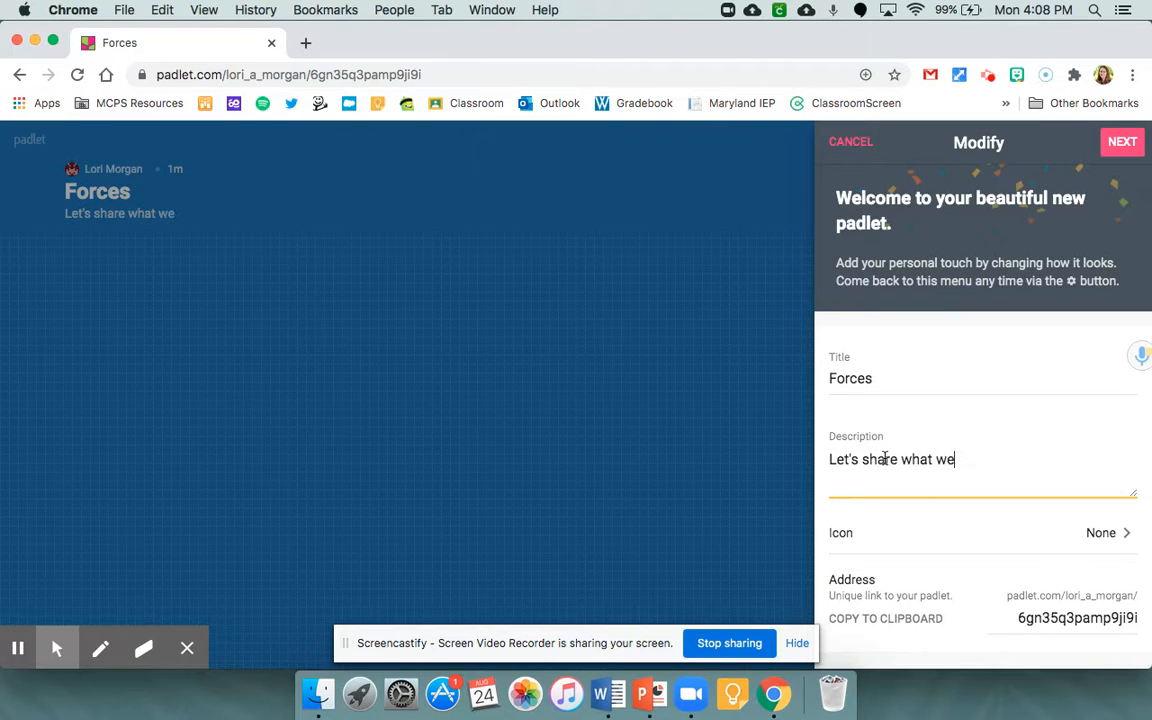
text( know and what we want to know about forces!)
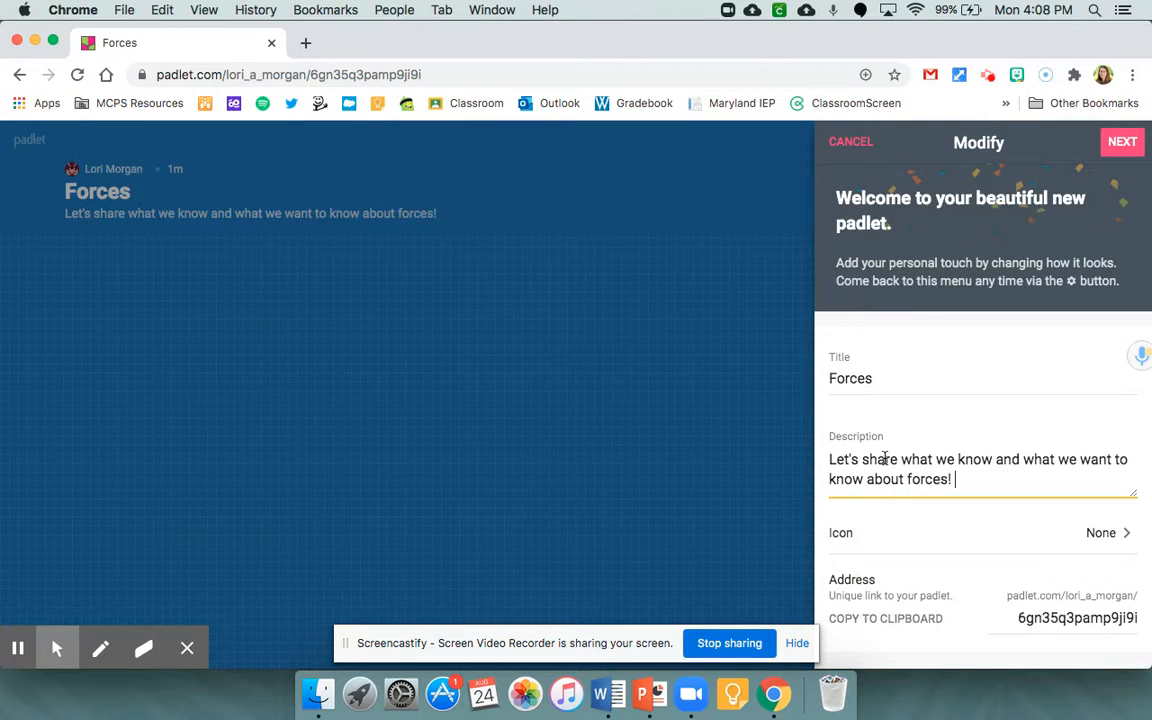
Step: Set the padlet's icon to the red ping-pong paddle emoji from the Activity category
click(1097, 533)
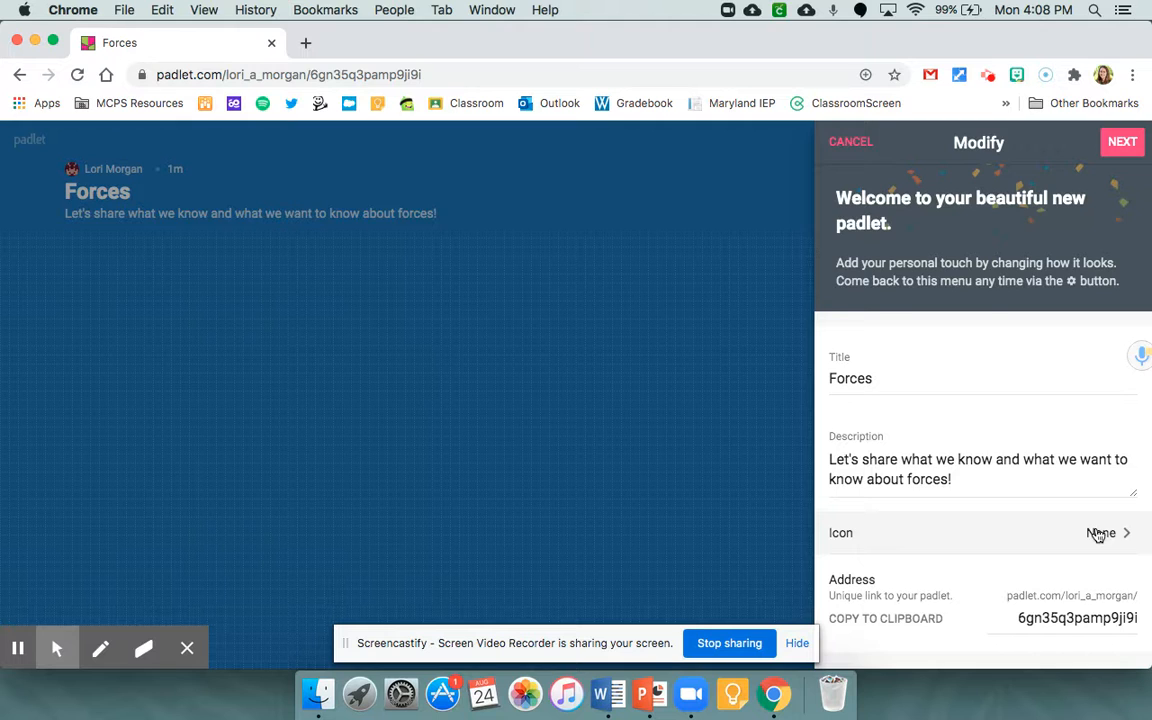
click(1111, 532)
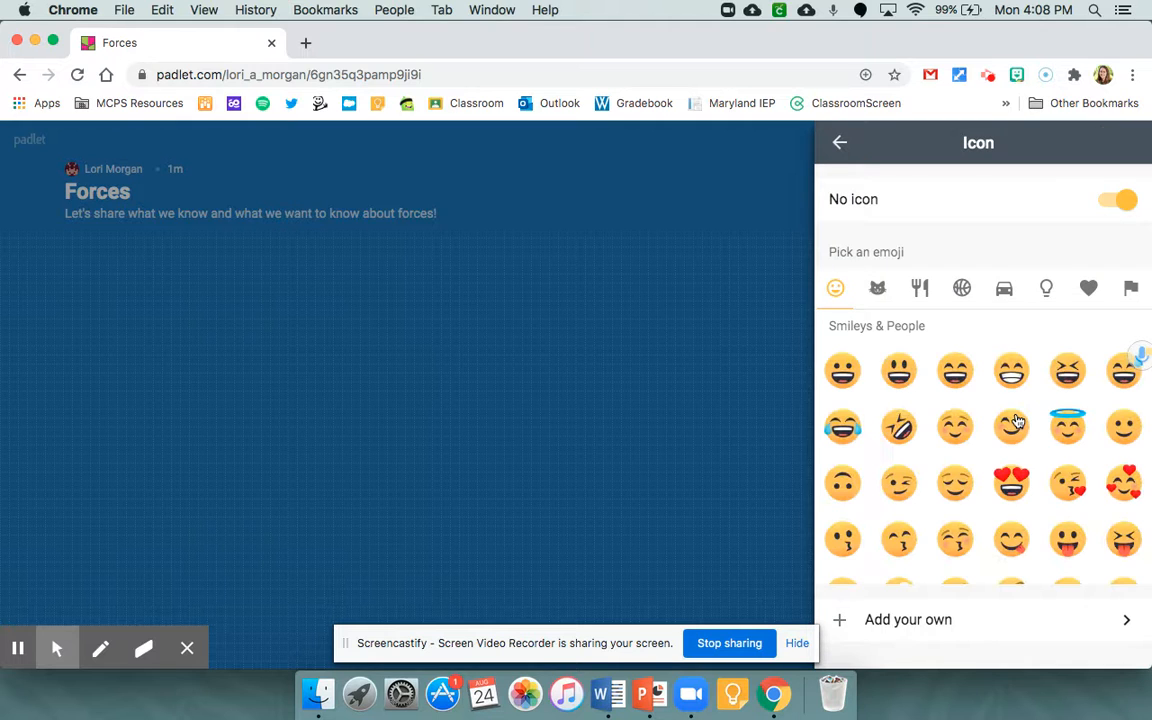
scroll(990, 424, down, 2)
scroll(900, 400, up, 3)
click(845, 374)
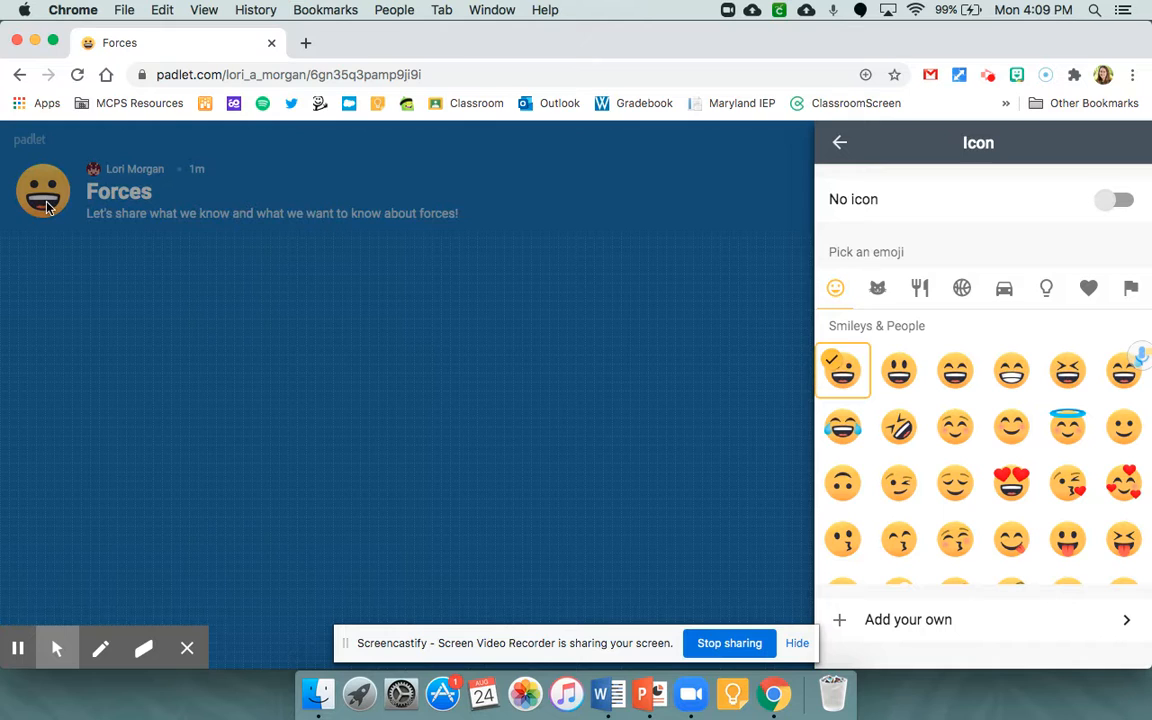
click(962, 289)
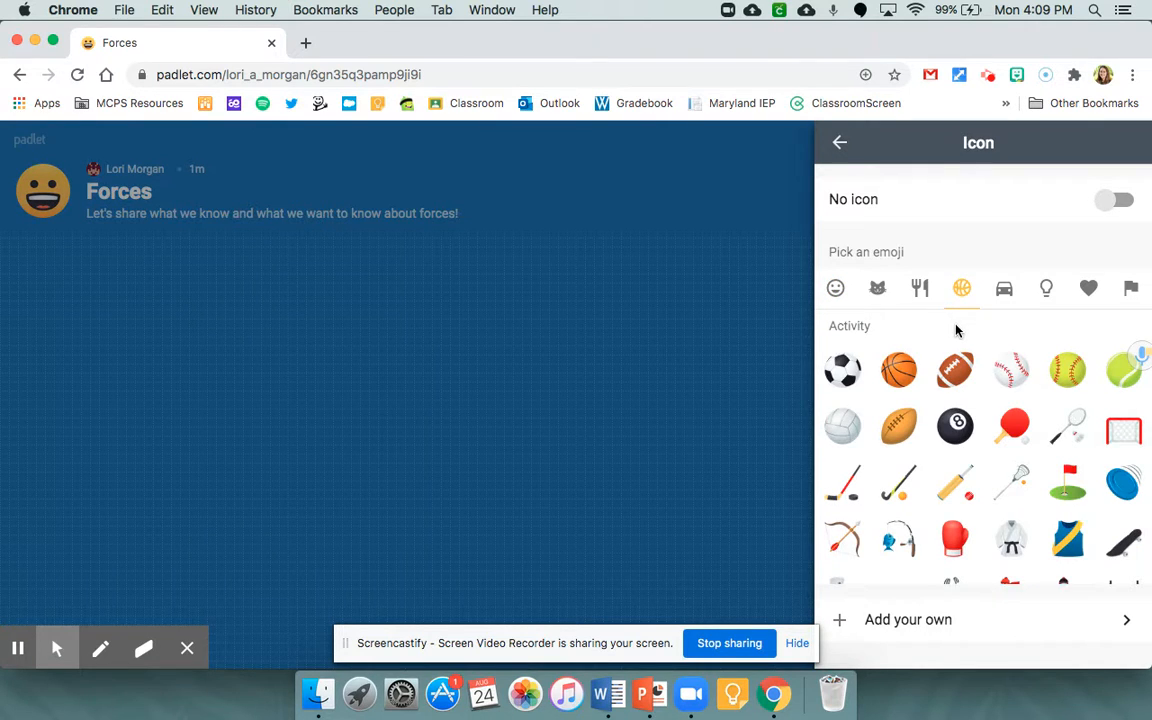
click(1012, 428)
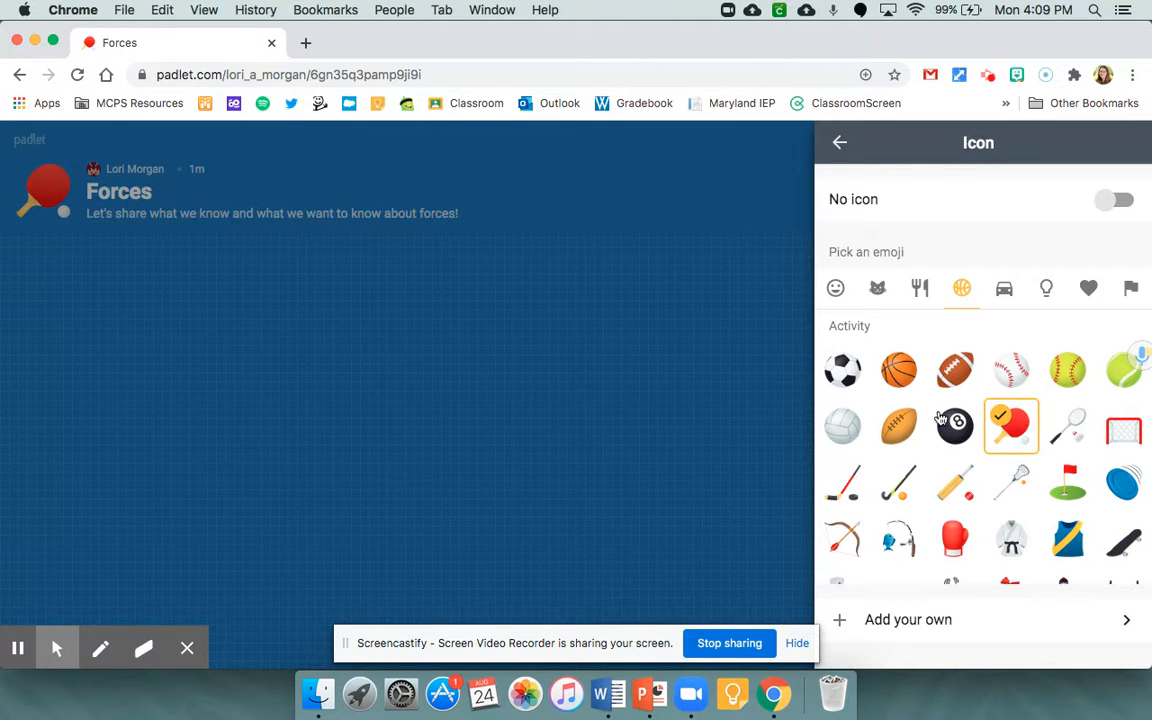
click(839, 143)
Step: Set the padlet's wallpaper to Corkboard from the Textures and Patterns collection
scroll(928, 405, down, 2)
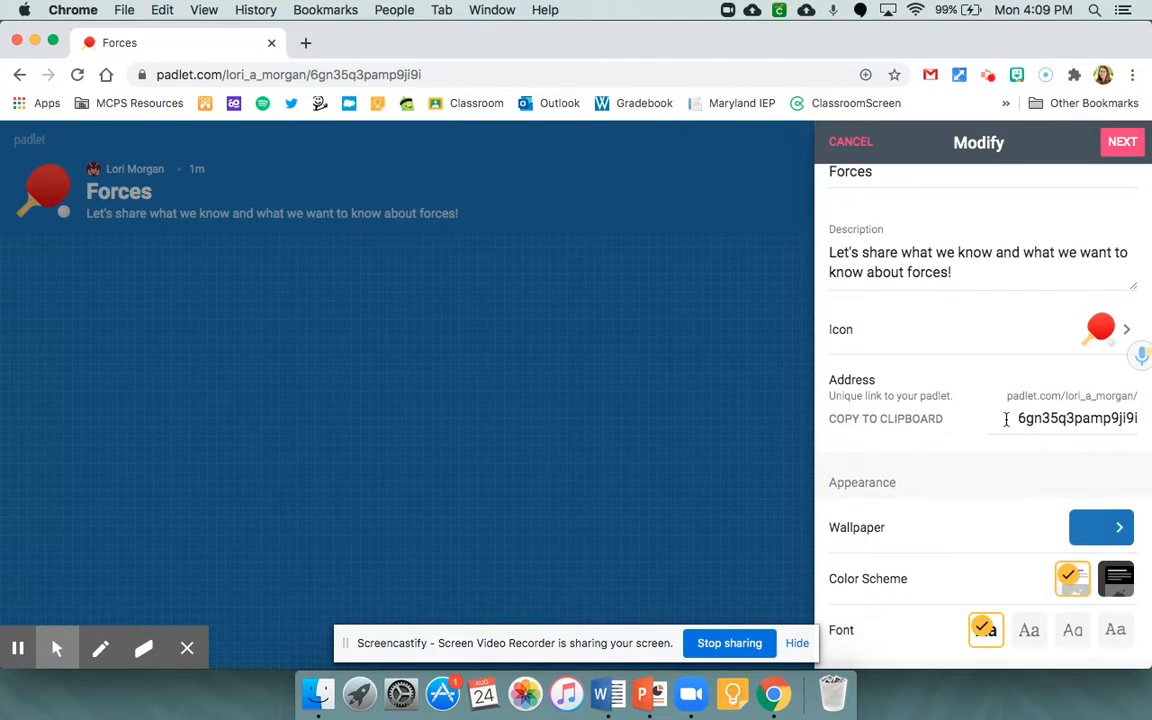
scroll(1006, 418, down, 3)
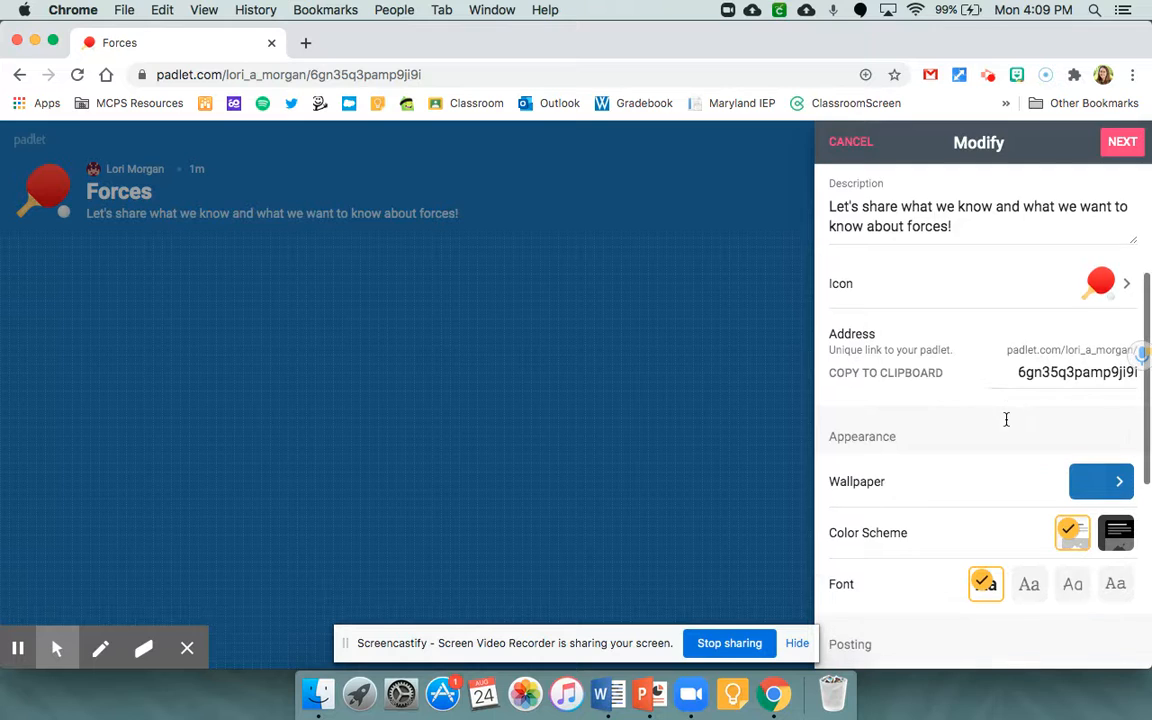
click(1091, 370)
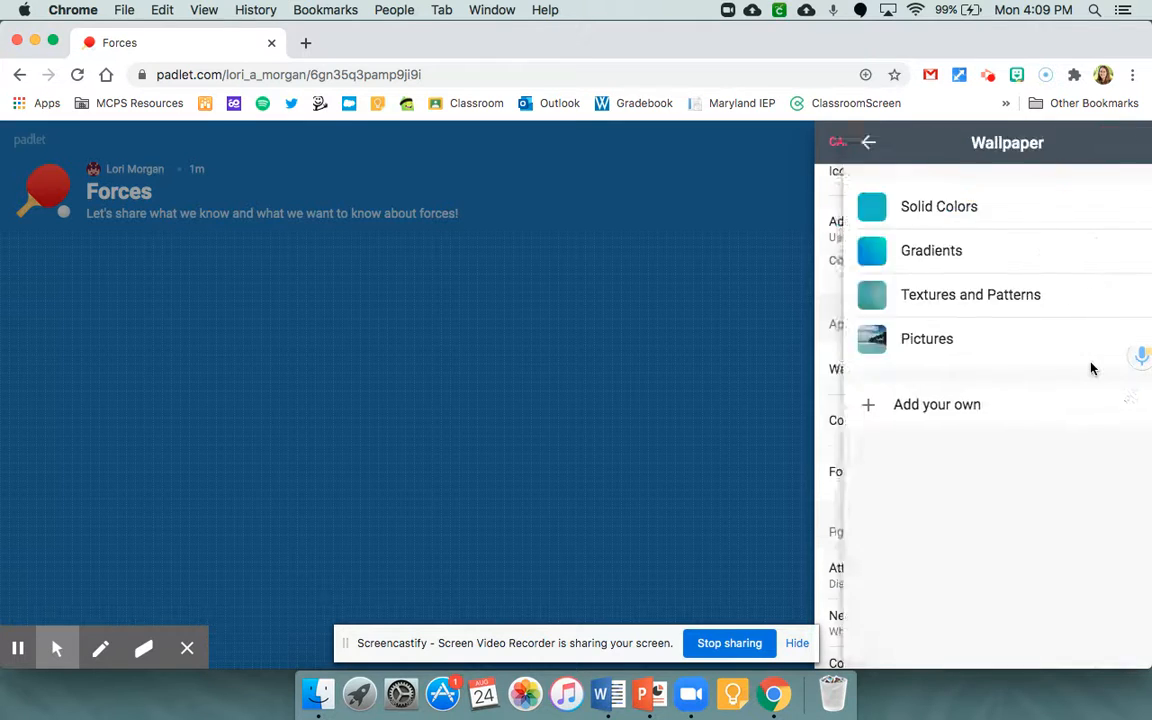
click(945, 210)
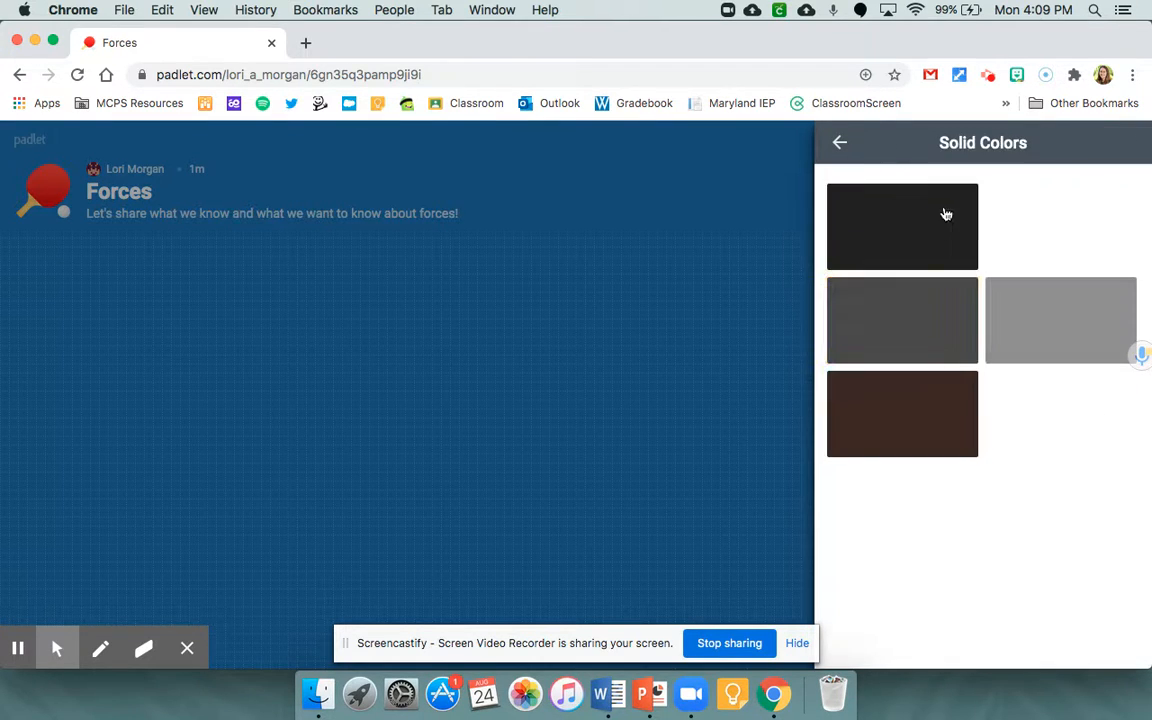
click(838, 145)
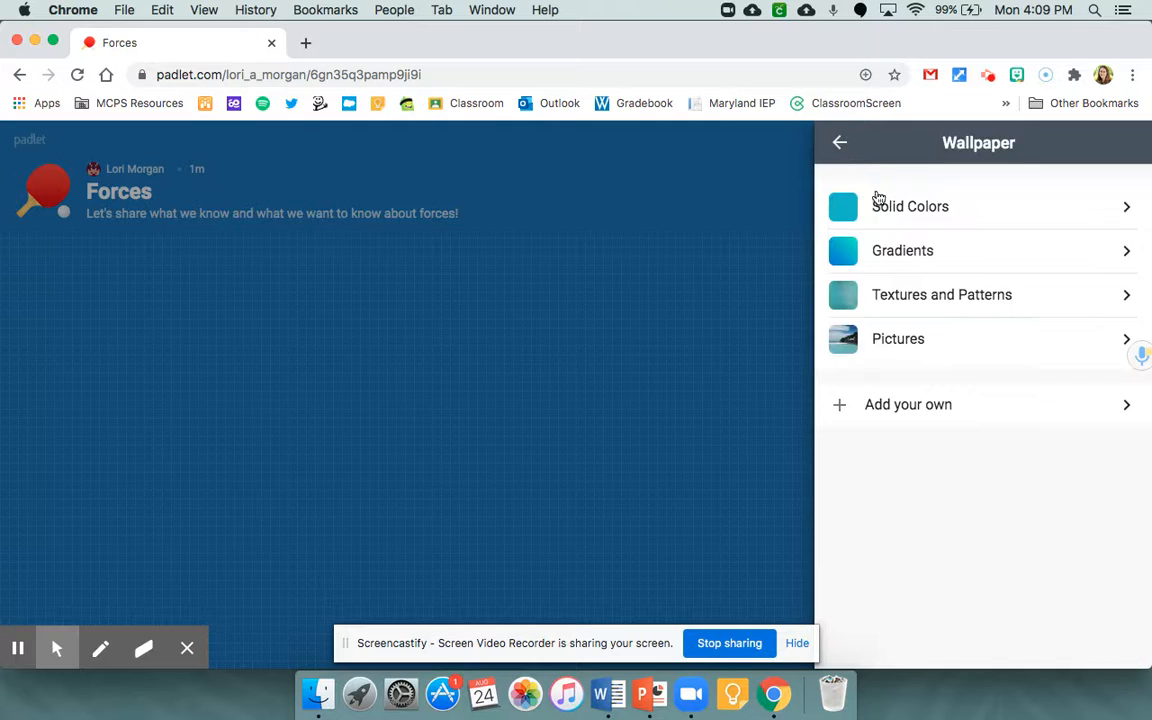
click(926, 296)
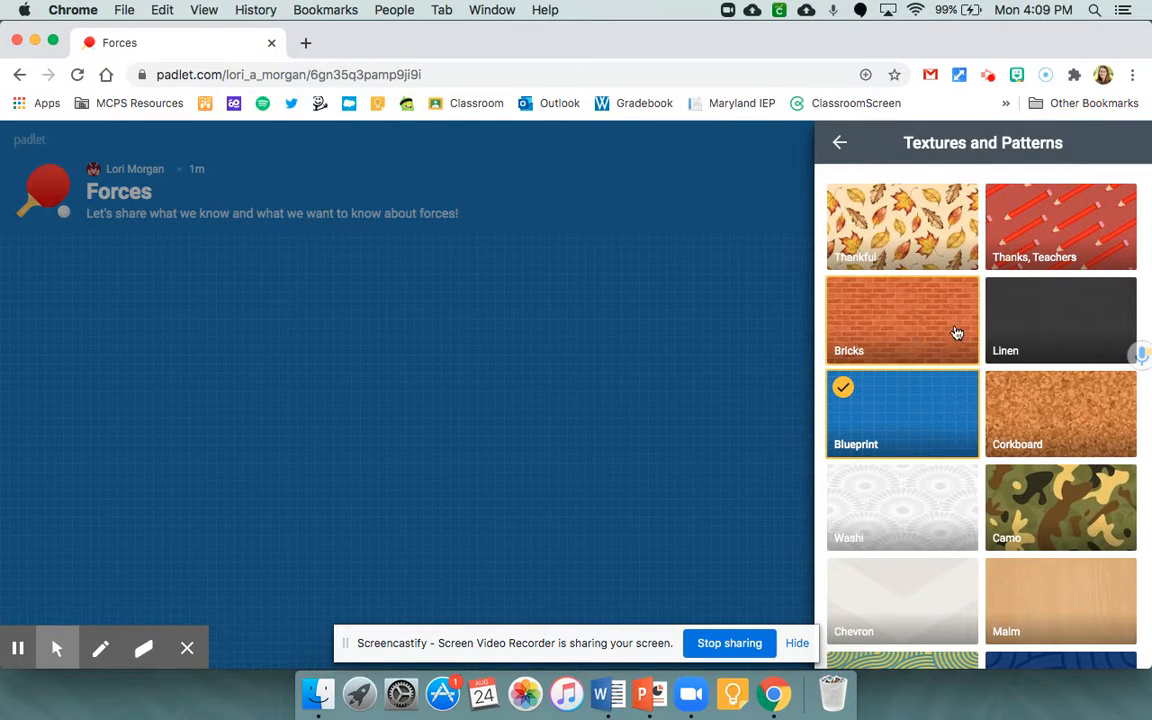
click(1033, 410)
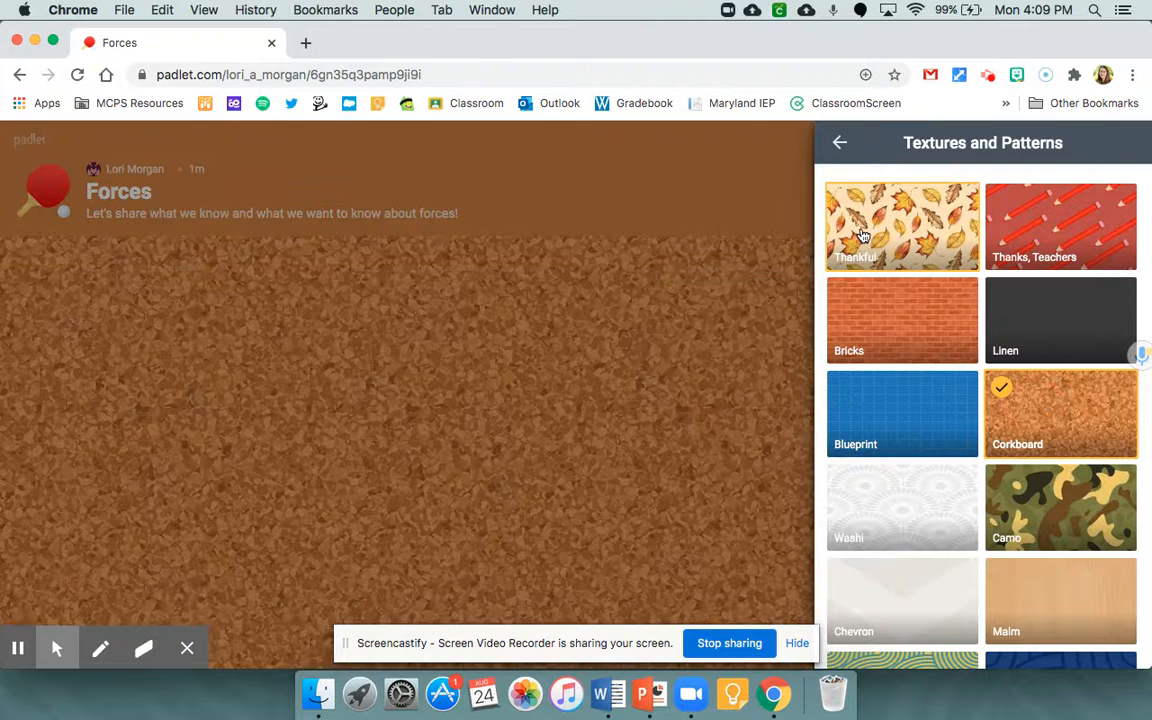
click(839, 143)
click(837, 143)
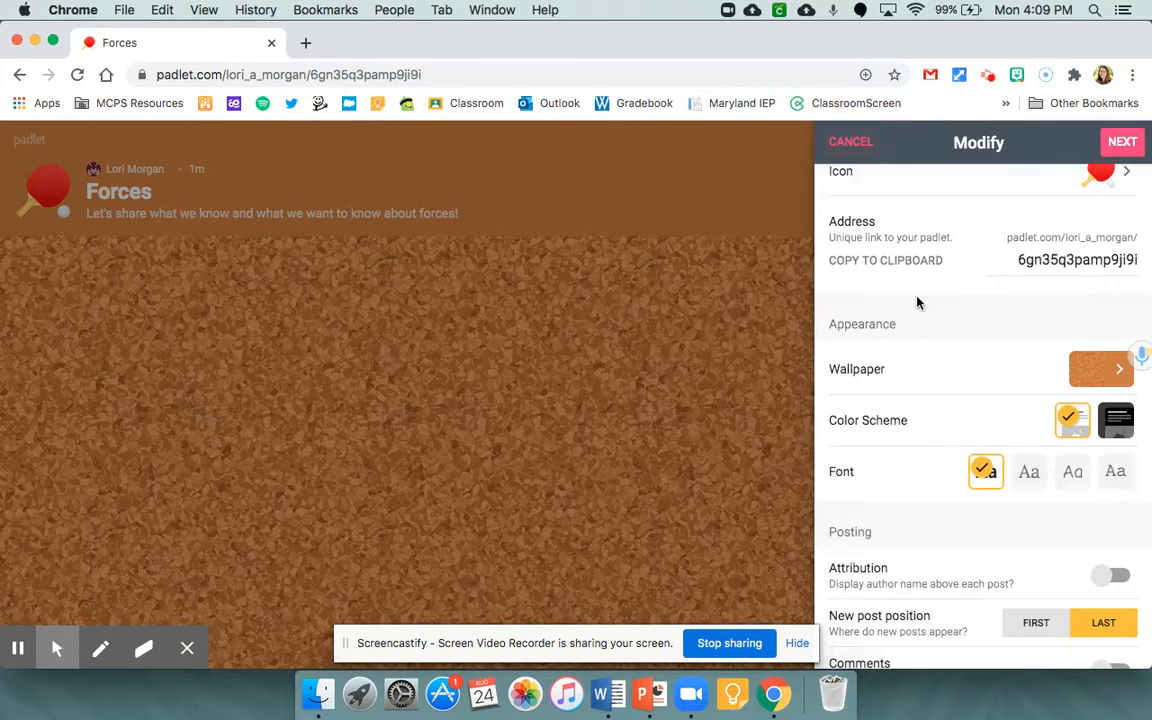
Step: Try the dark color scheme for the padlet and return to the light one
scroll(900, 335, down, 1)
click(1104, 352)
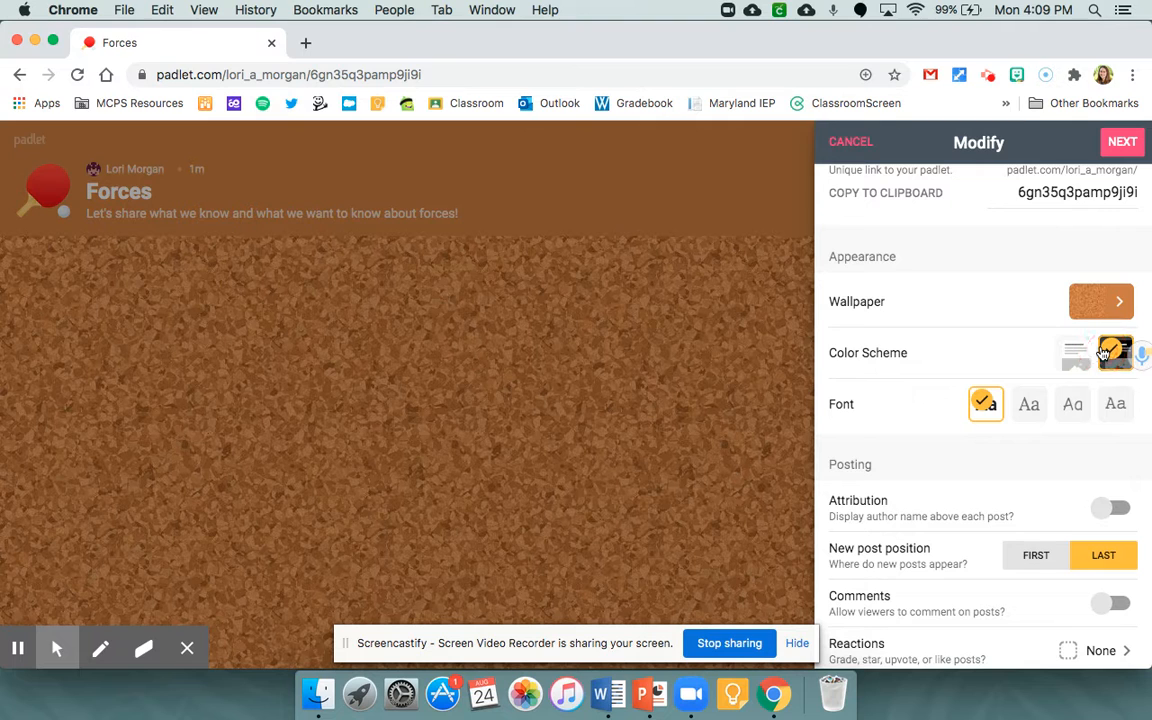
click(1075, 353)
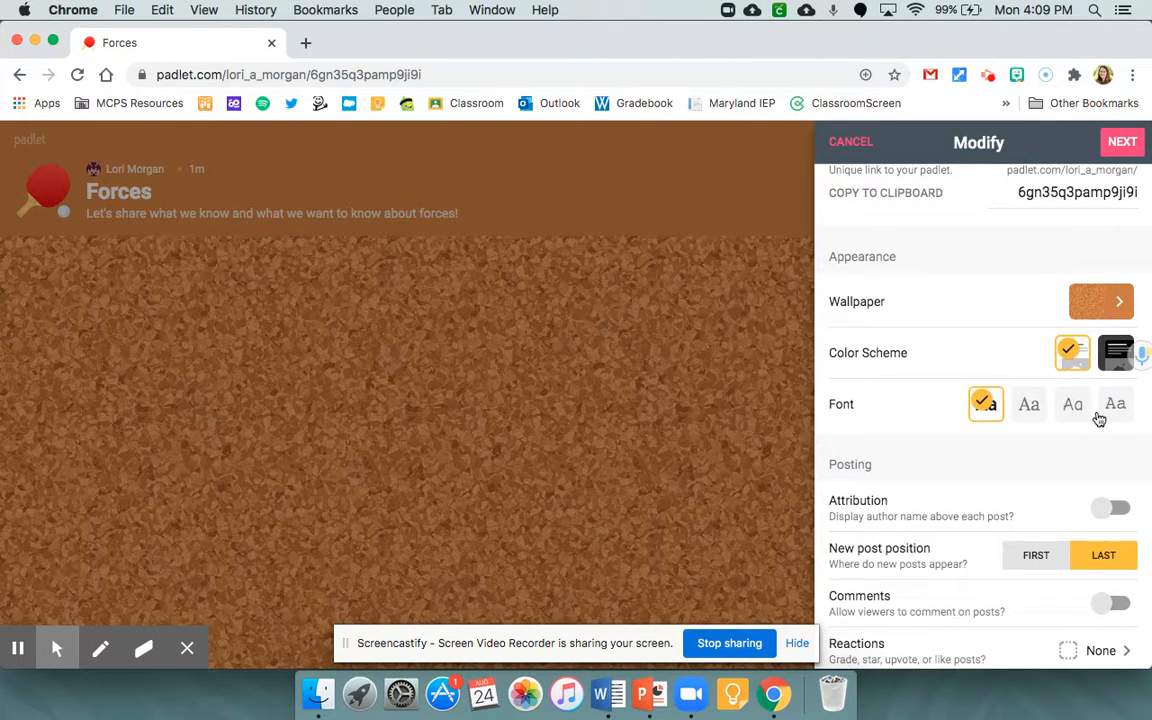
Step: Complete the padlet's setup and start posting on the board
scroll(935, 418, down, 3)
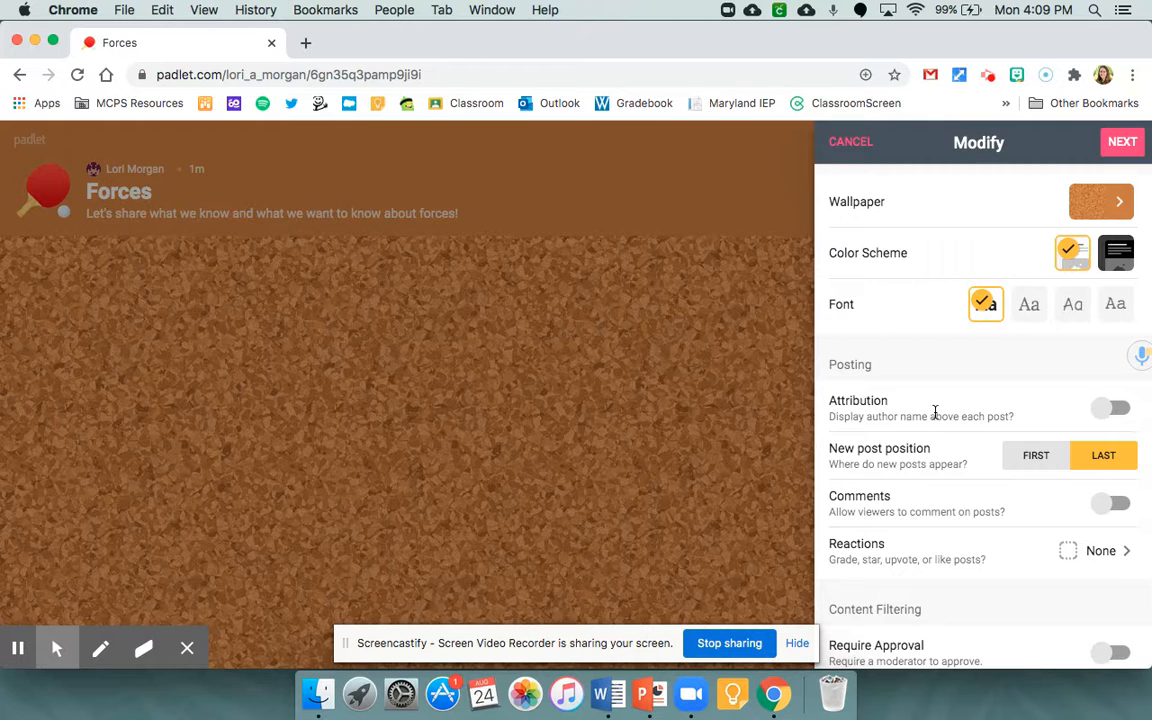
scroll(935, 413, down, 2)
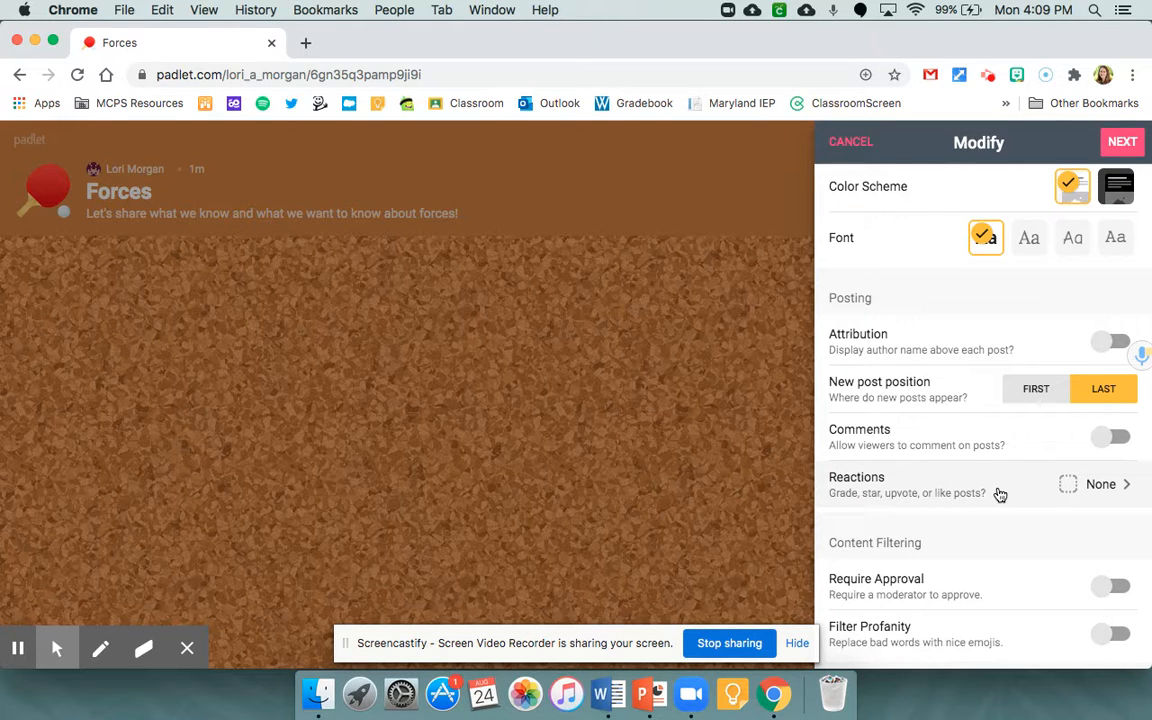
scroll(998, 494, down, 2)
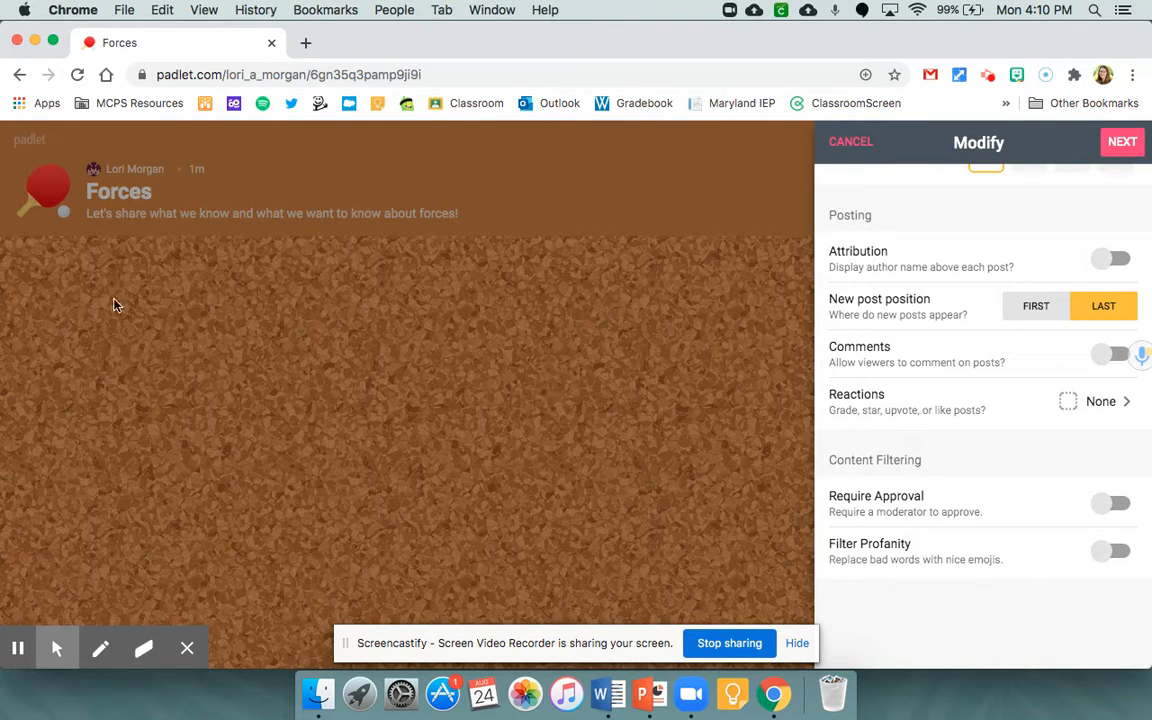
scroll(944, 342, up, 10)
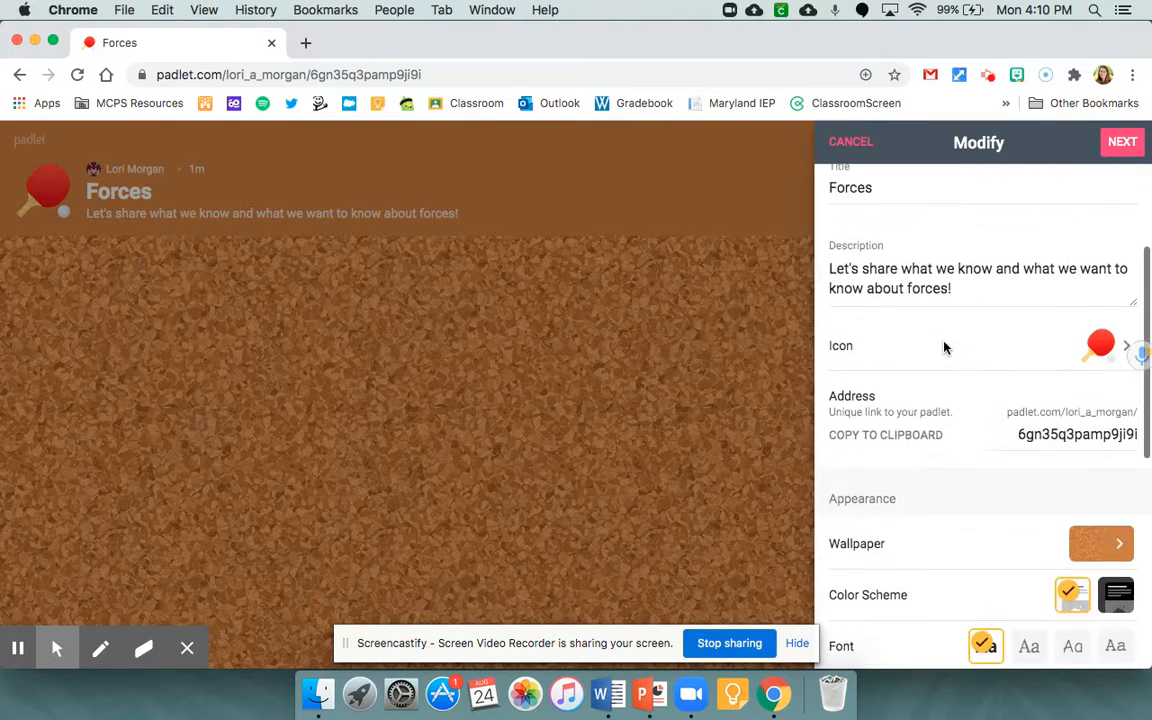
click(1133, 150)
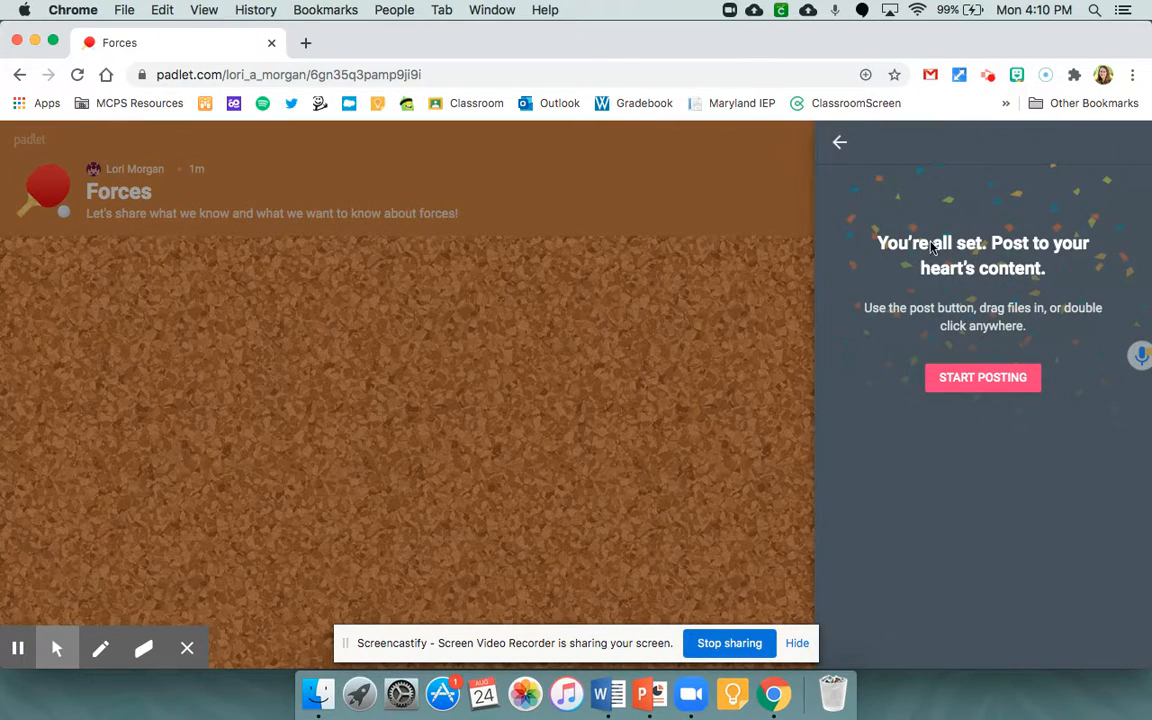
click(978, 377)
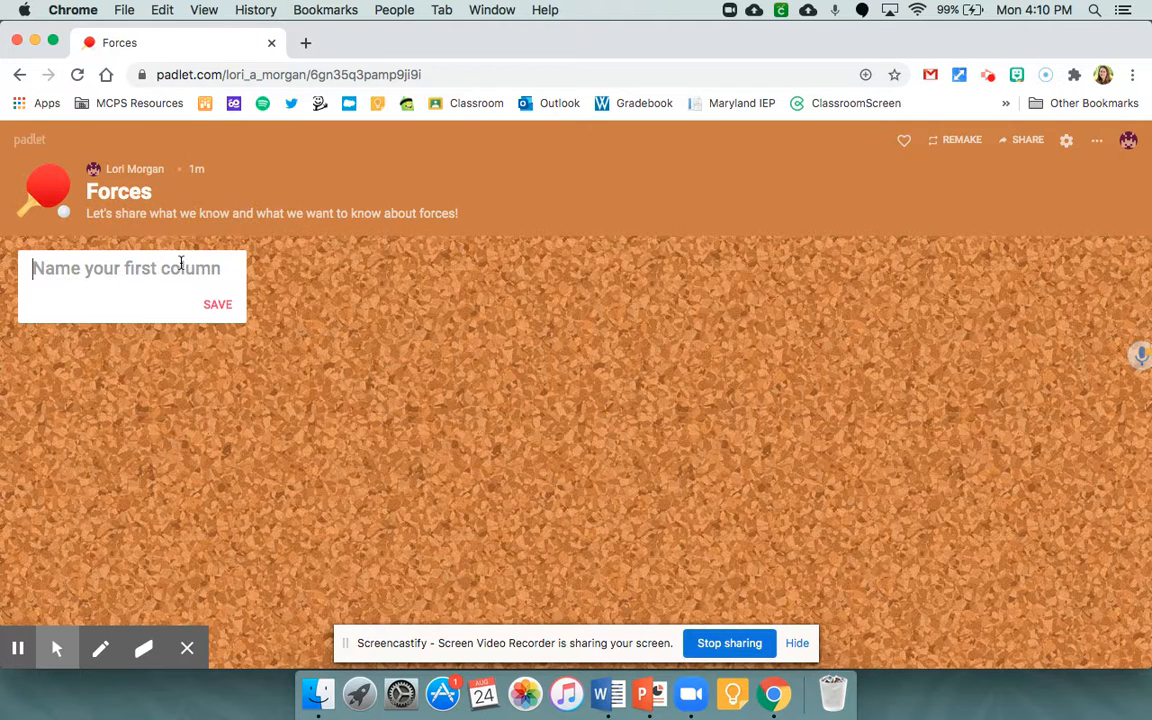
Step: Name the first column "What I know" and save it
text(W)
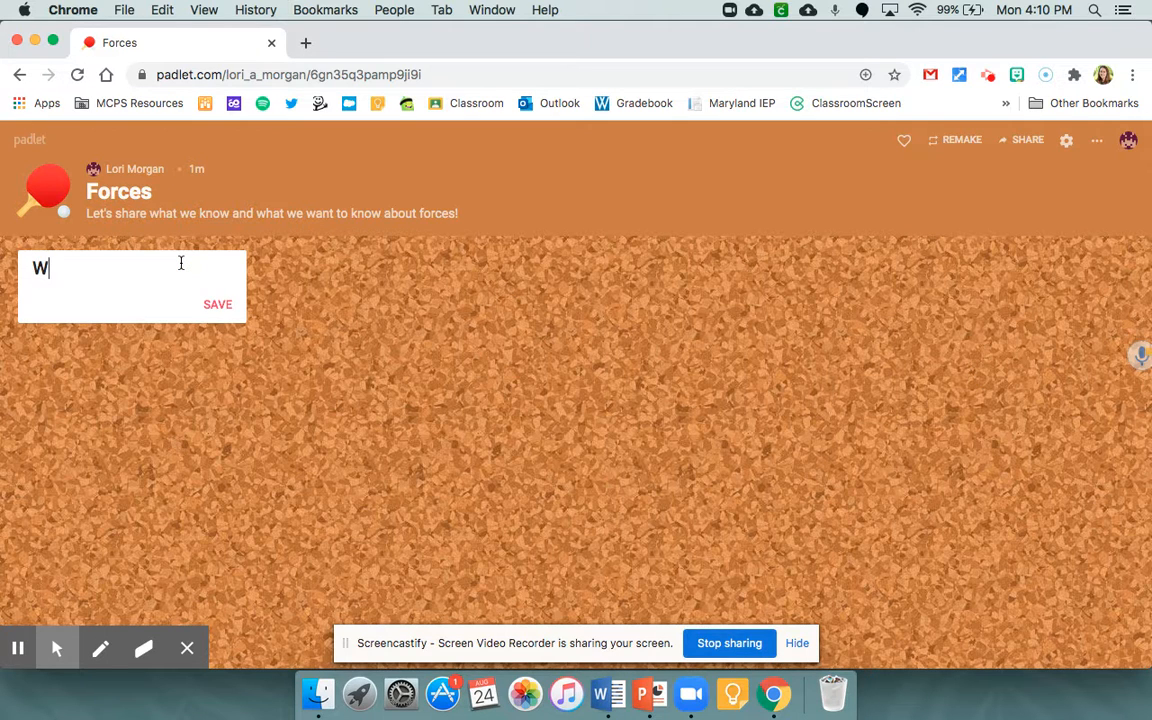
text(hat I know)
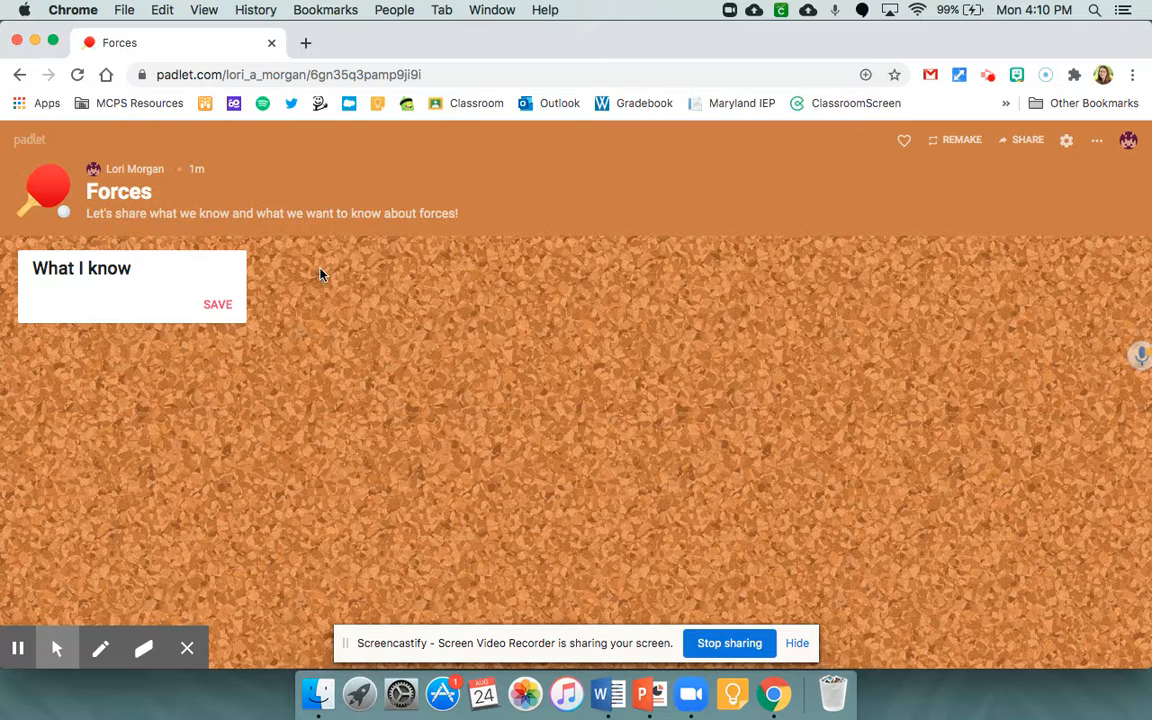
click(218, 305)
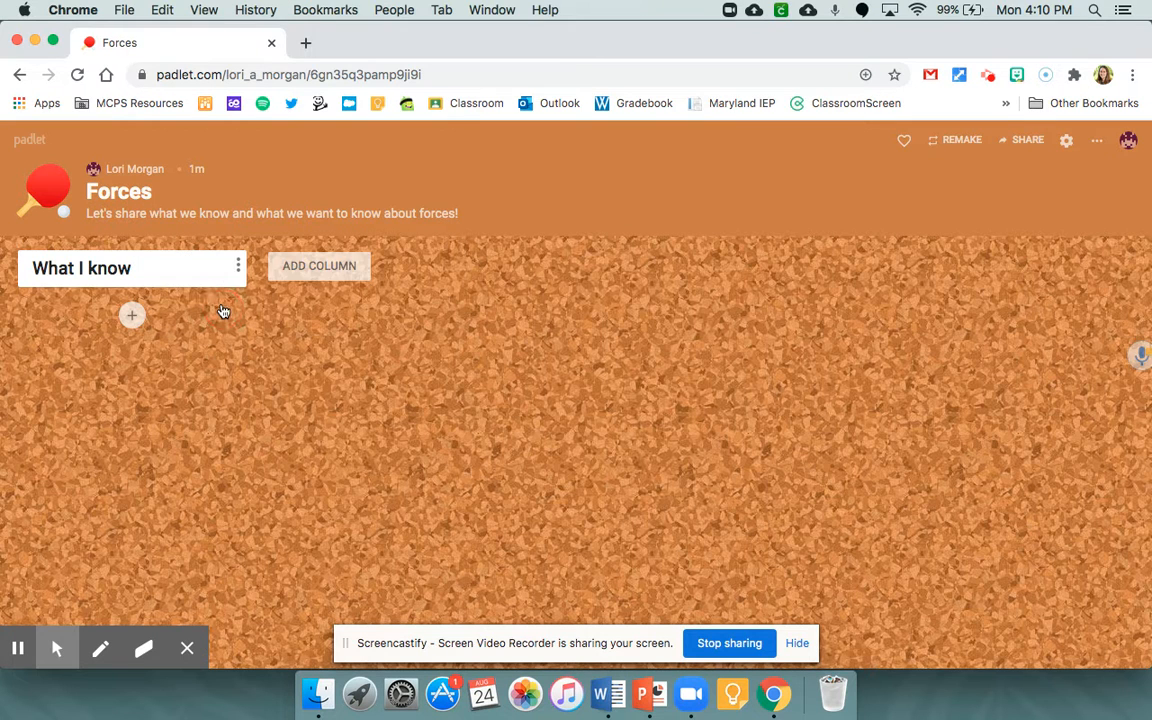
Step: Add two more columns to the padlet, named "What I want to know" and "What I learned"
click(333, 272)
text(What I)
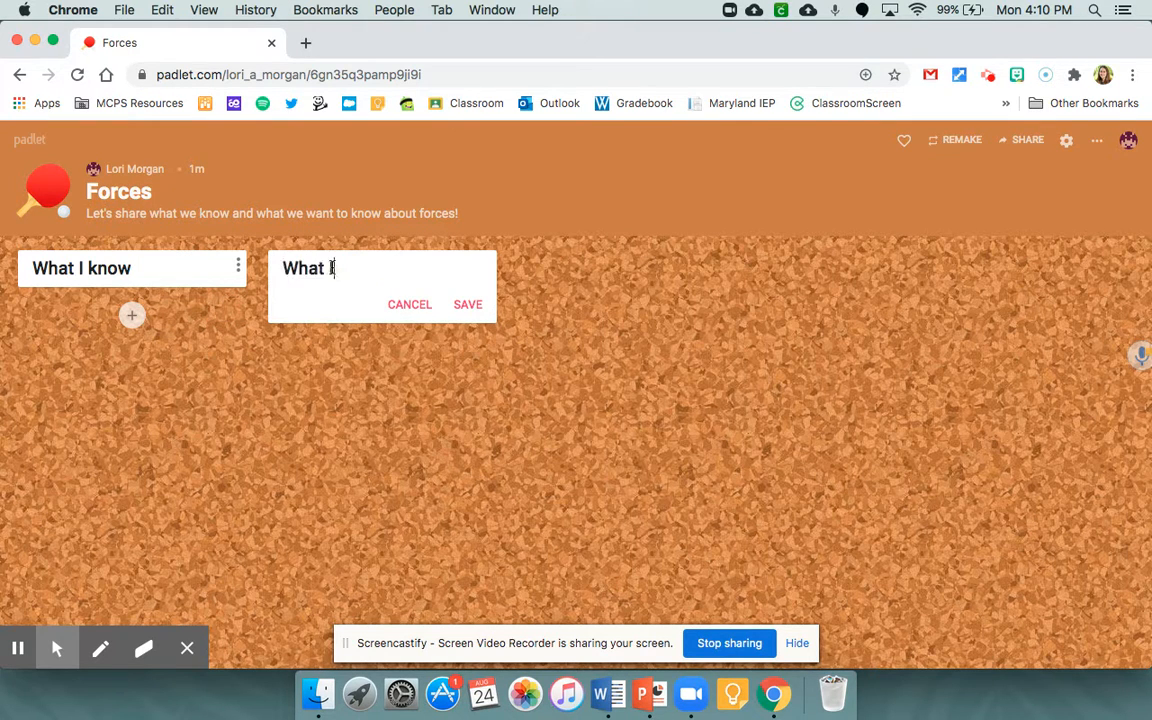
text( want to know)
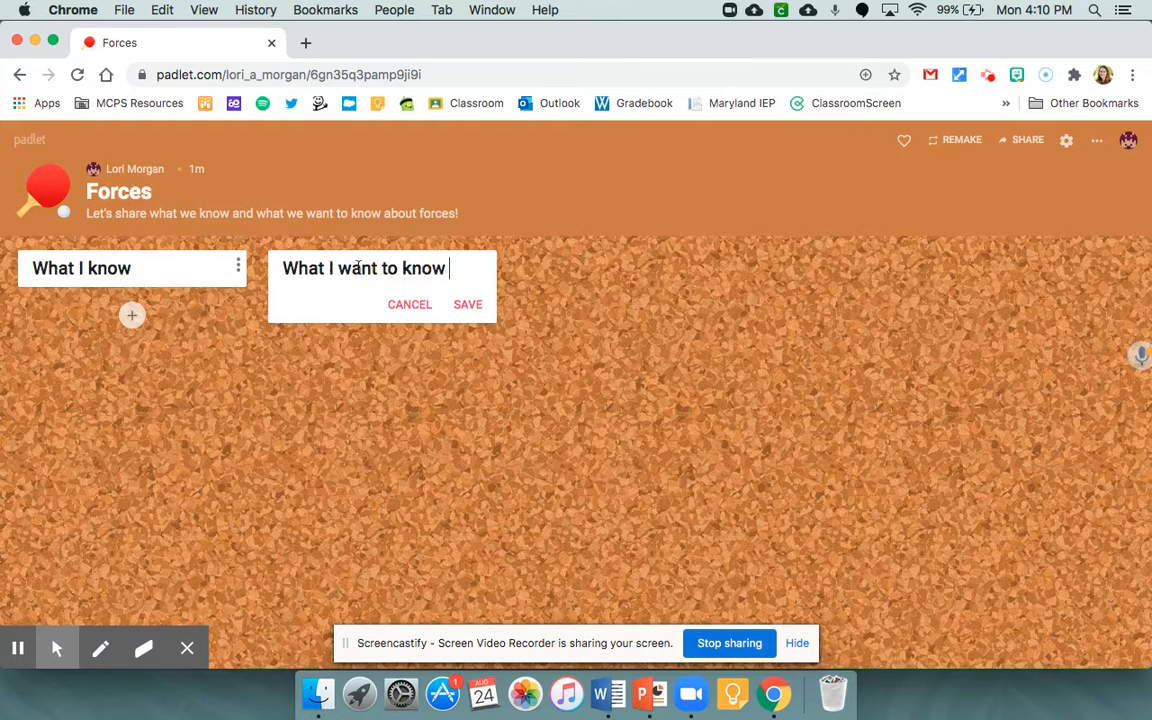
key(Return)
click(578, 267)
text(What I learned)
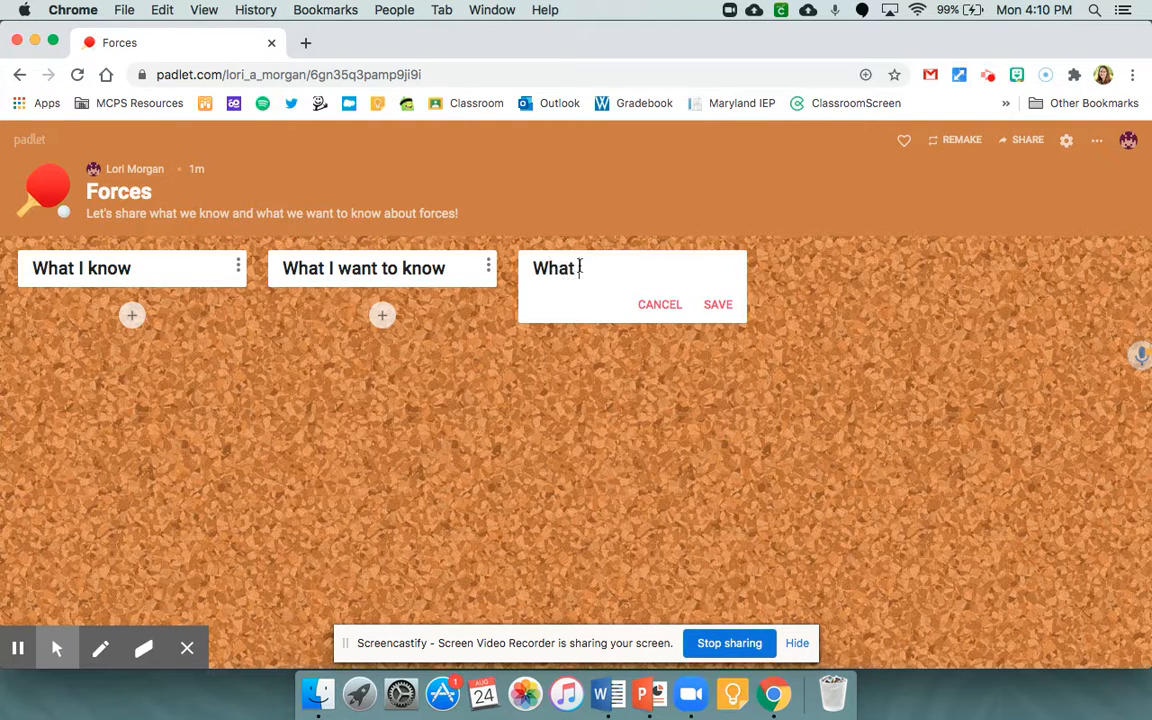
key(Return)
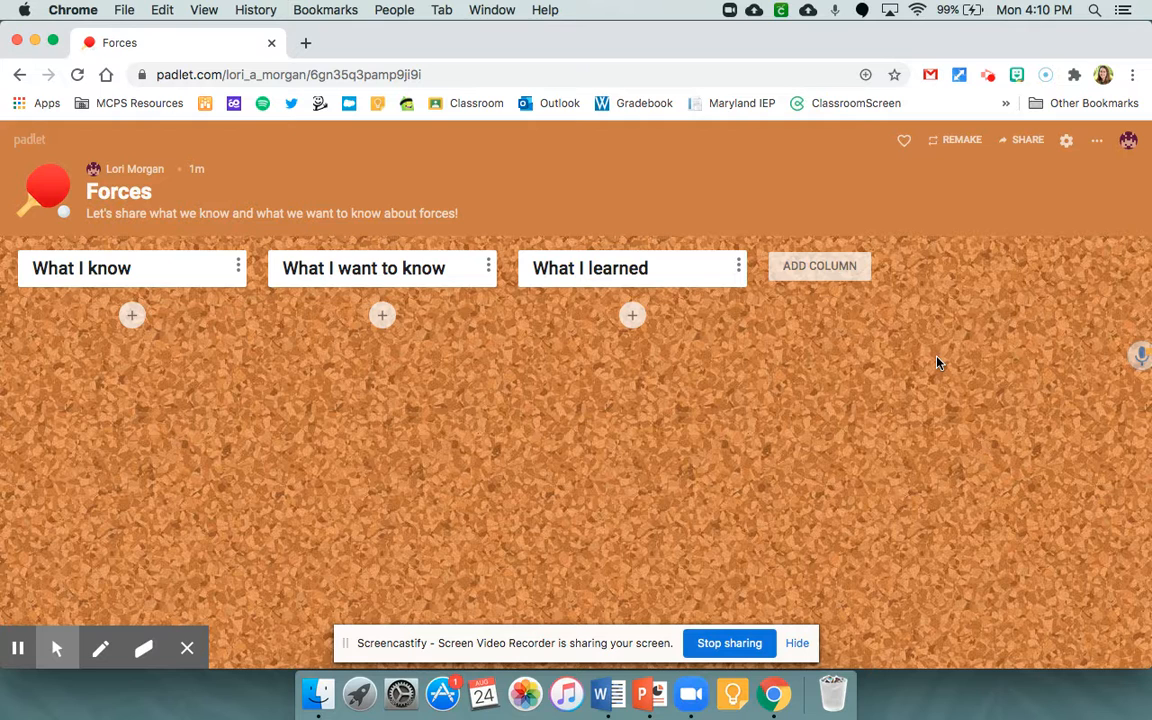
Step: Switch to myMCPS Classroom in a new browser tab and open the 2021 homeroom course
click(306, 43)
click(150, 107)
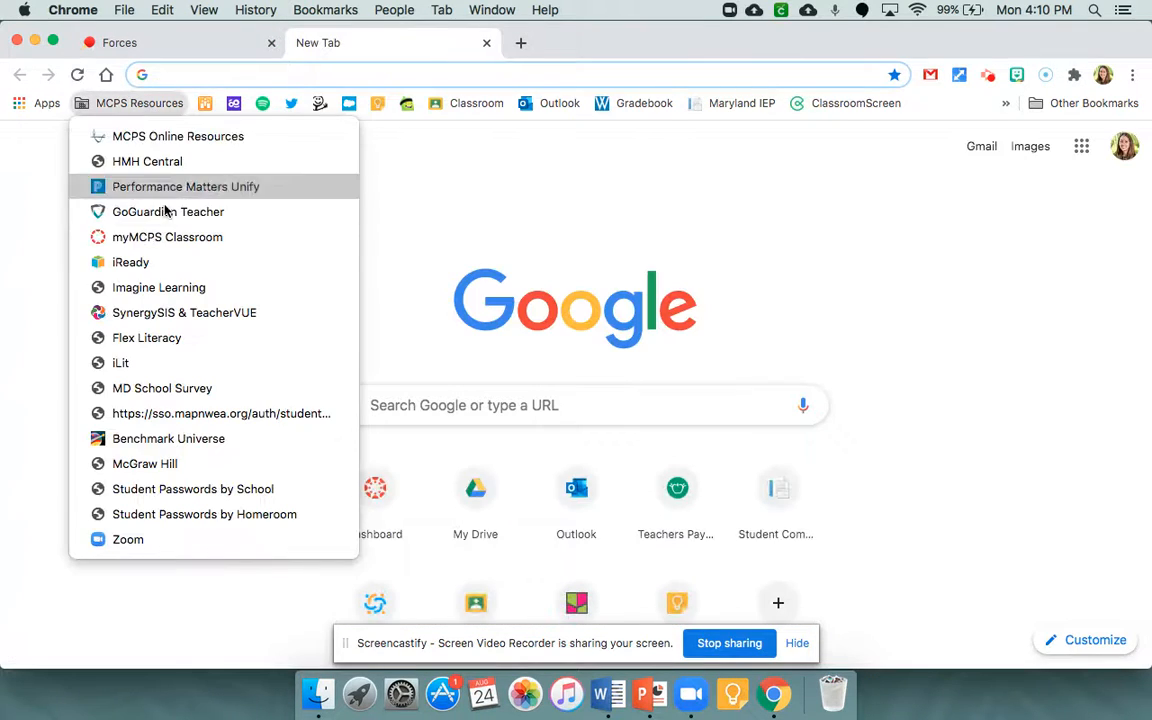
click(182, 242)
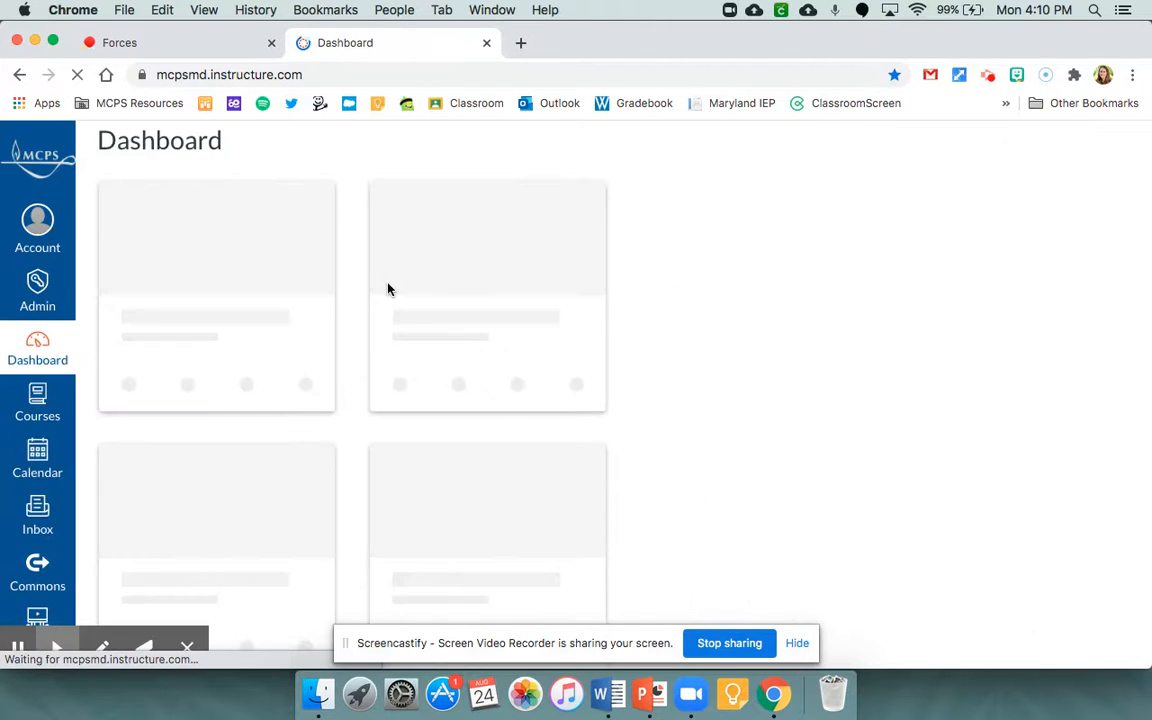
scroll(326, 395, down, 3)
scroll(326, 395, down, 10)
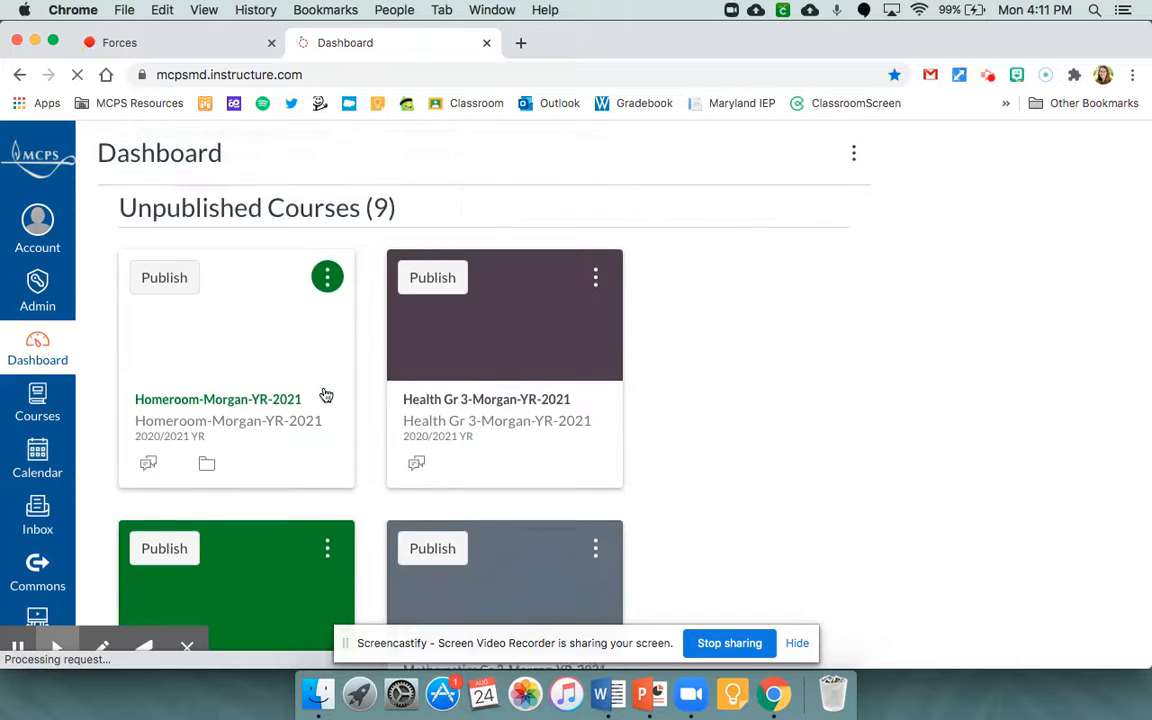
scroll(324, 398, up, 1)
click(251, 291)
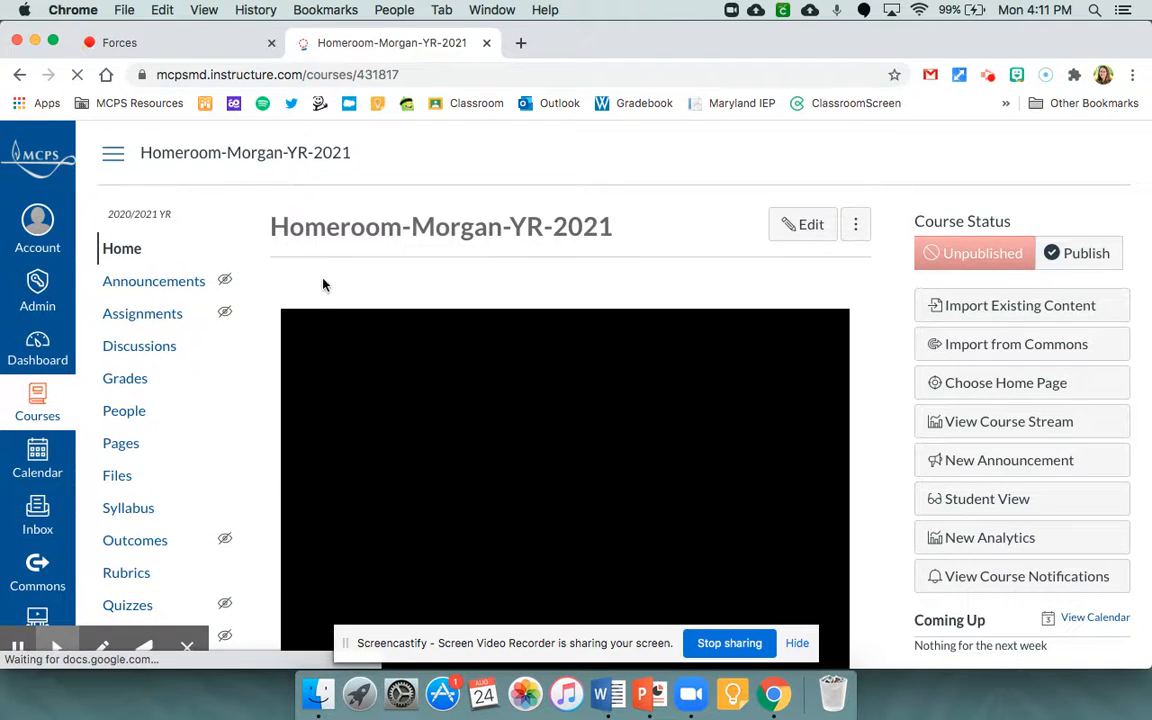
Step: Start a new assignment in the homeroom course and title it "Forces padlet"
click(170, 316)
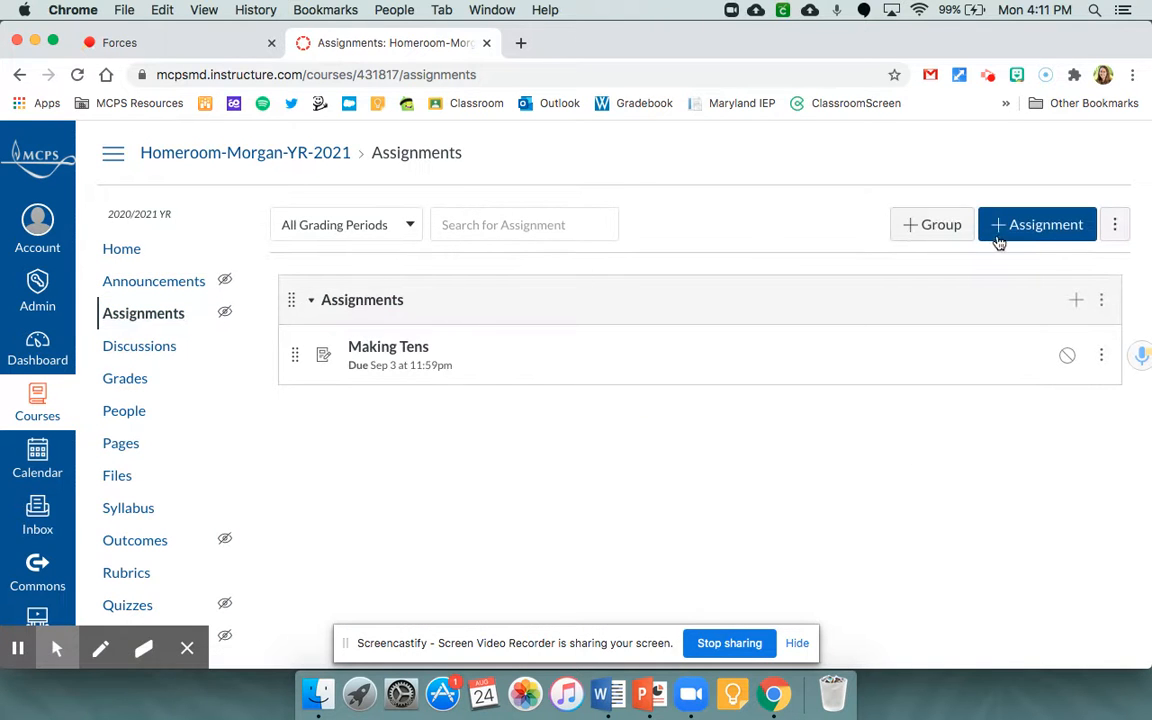
click(1036, 229)
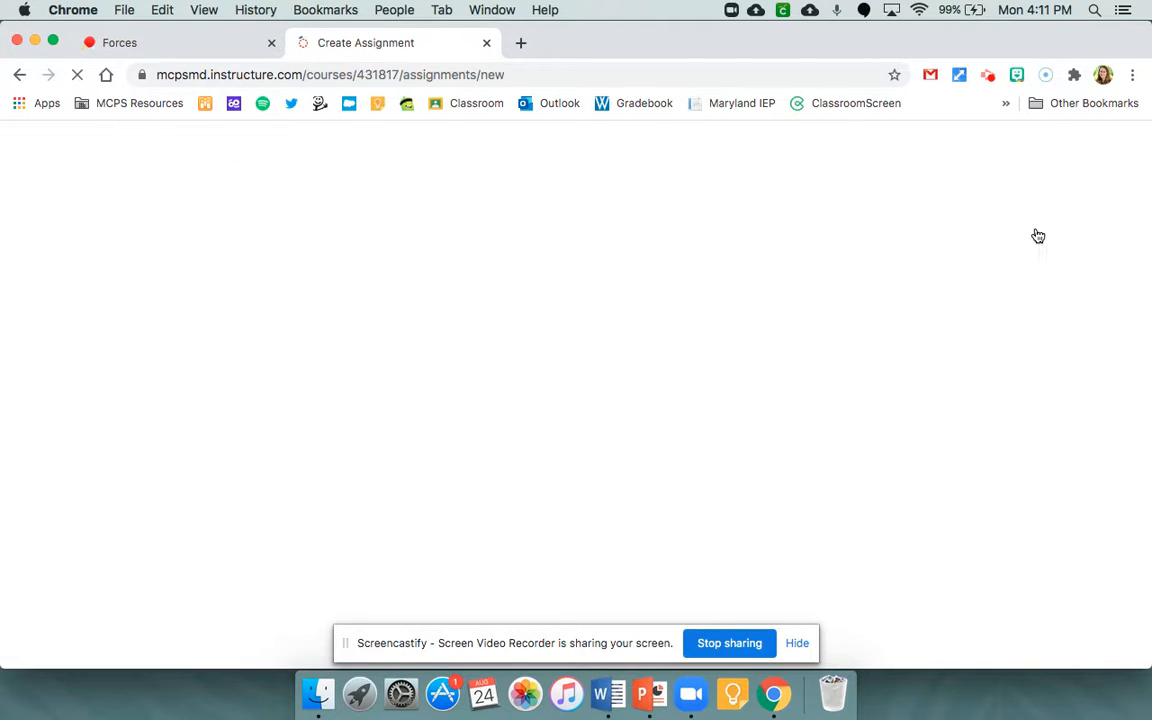
text(Forces padlet)
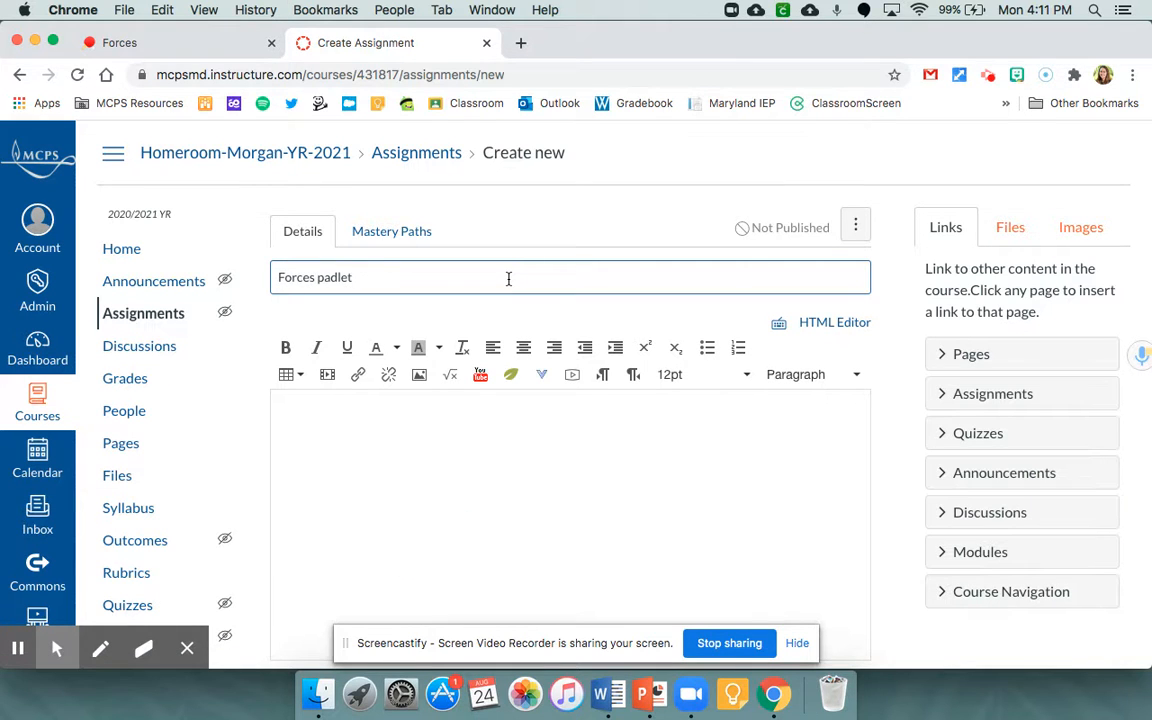
click(446, 466)
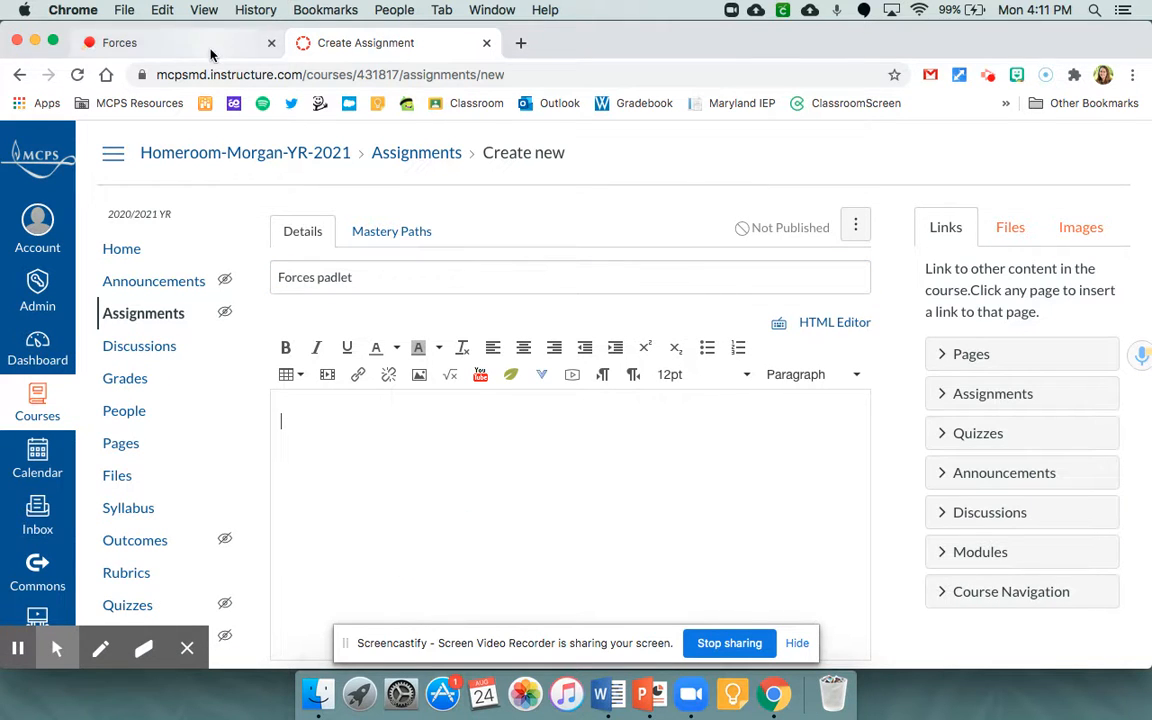
Step: Switch back to the Forces padlet and copy its share link to the clipboard
click(150, 42)
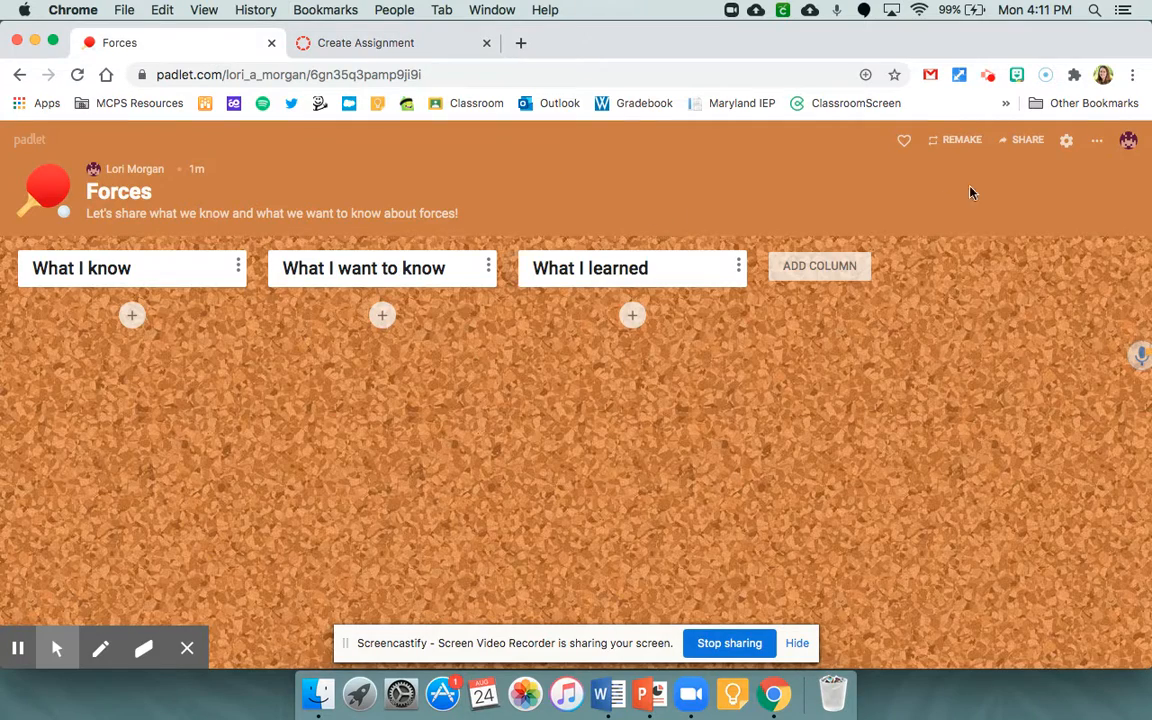
click(1030, 148)
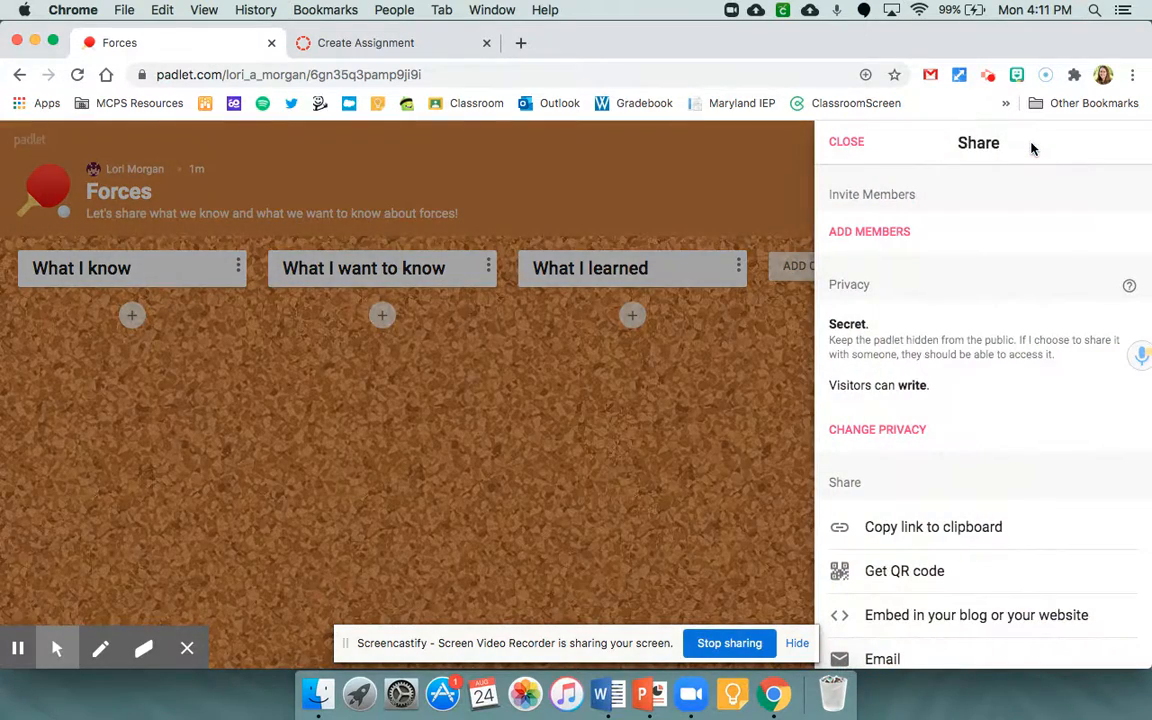
click(915, 537)
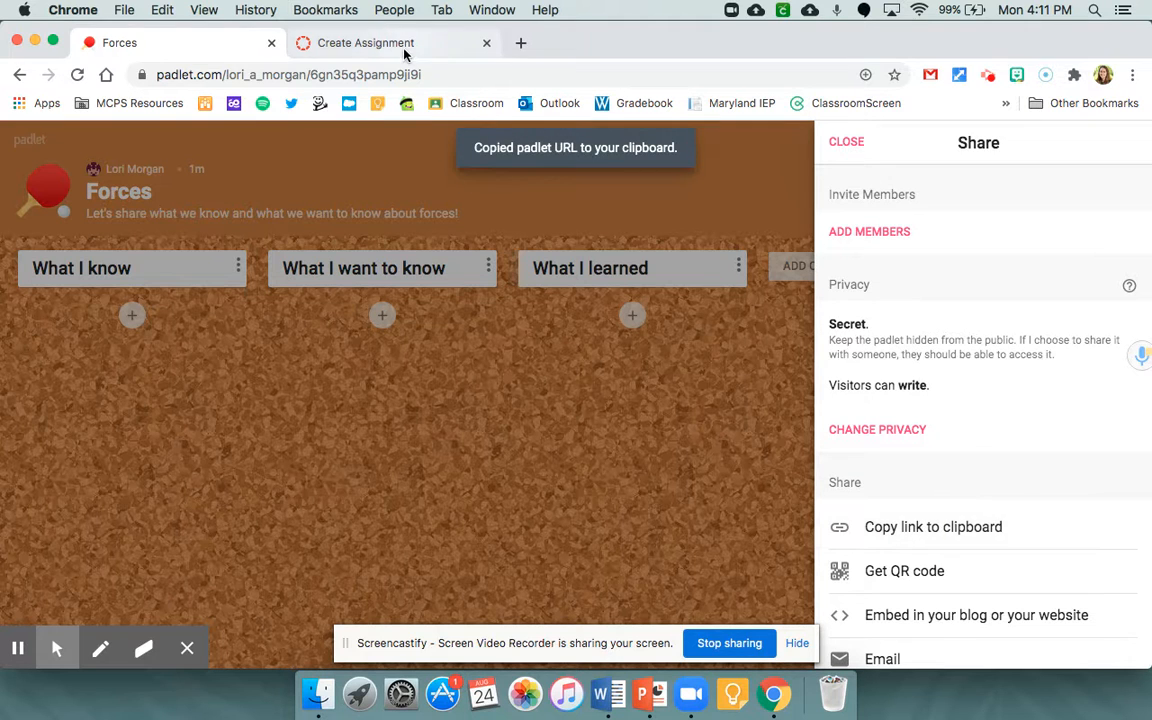
Step: Write "Click here for our forces padlet" in the assignment's description and link the whole text to the copied padlet URL
click(370, 43)
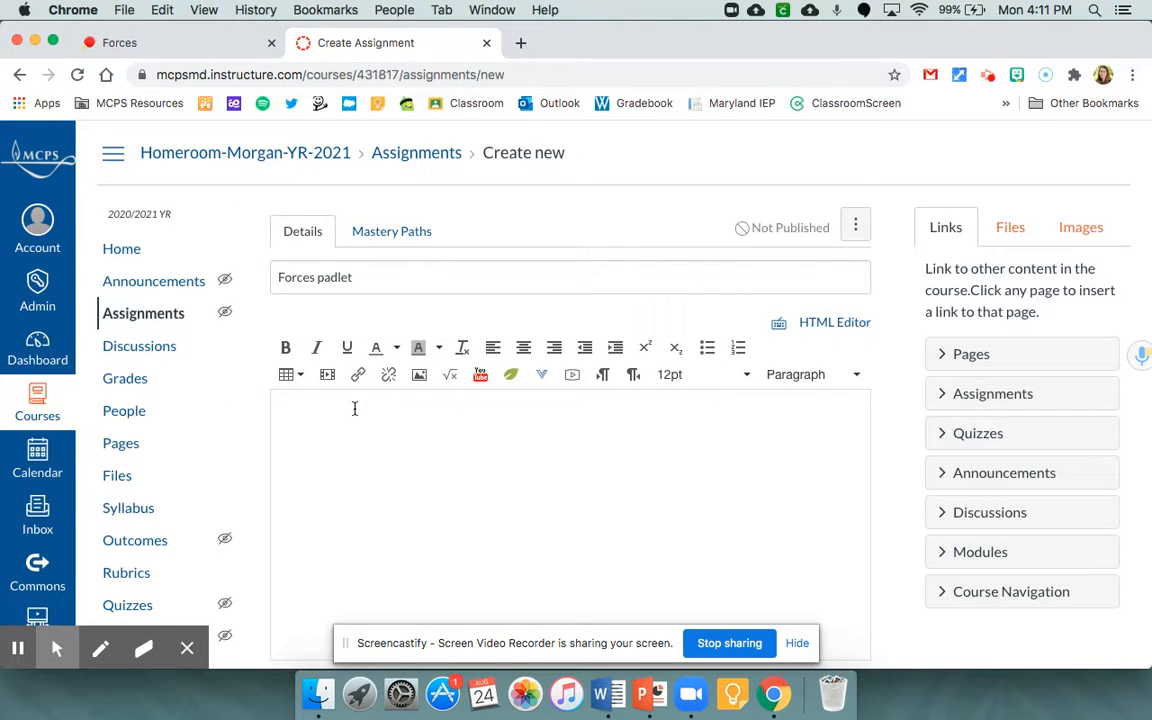
text(Click here for our forces padlet)
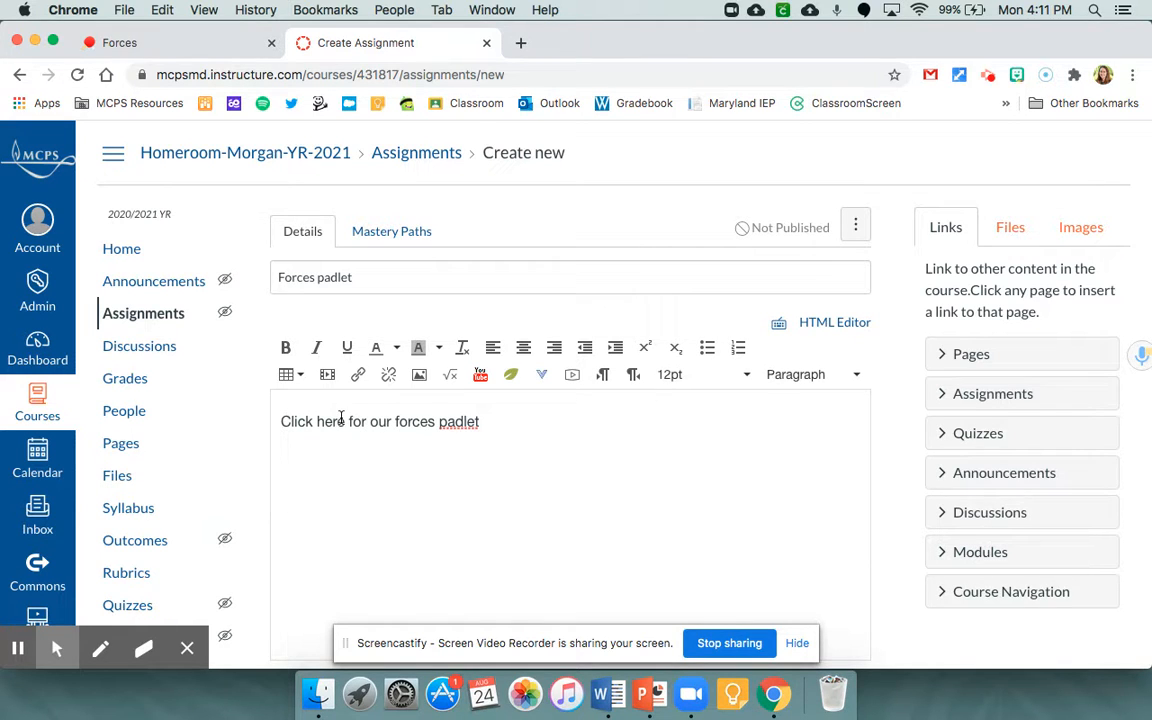
triple_click(341, 418)
click(358, 374)
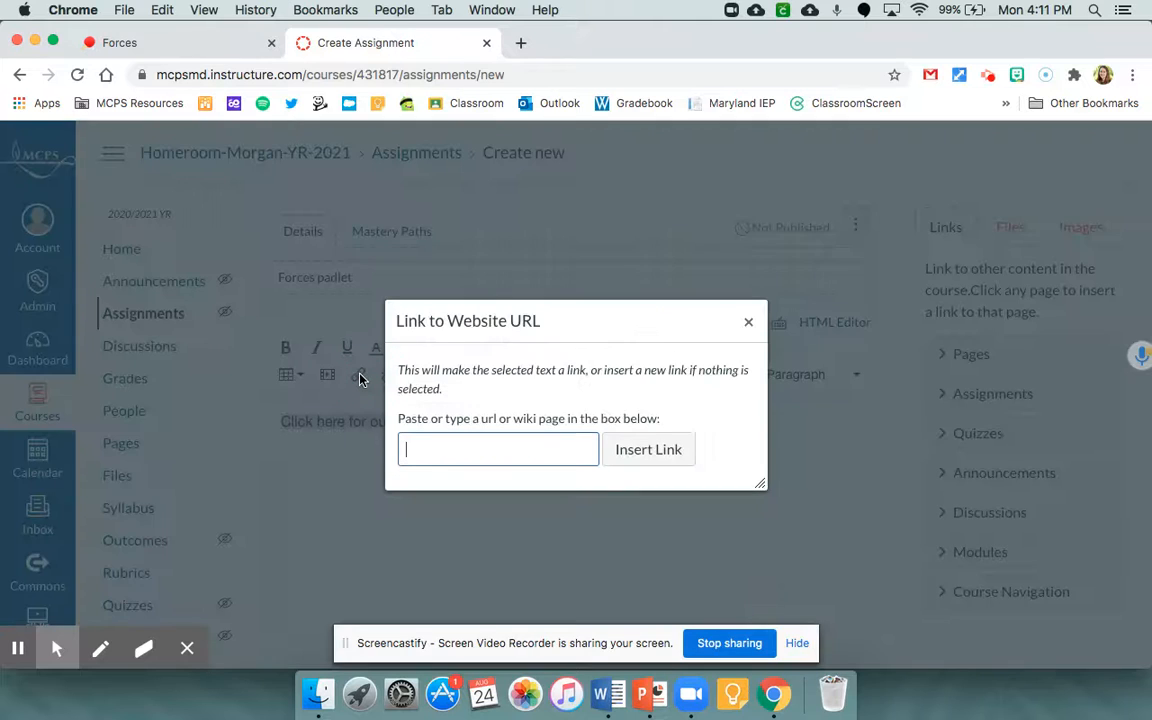
key(cmd+v)
click(630, 449)
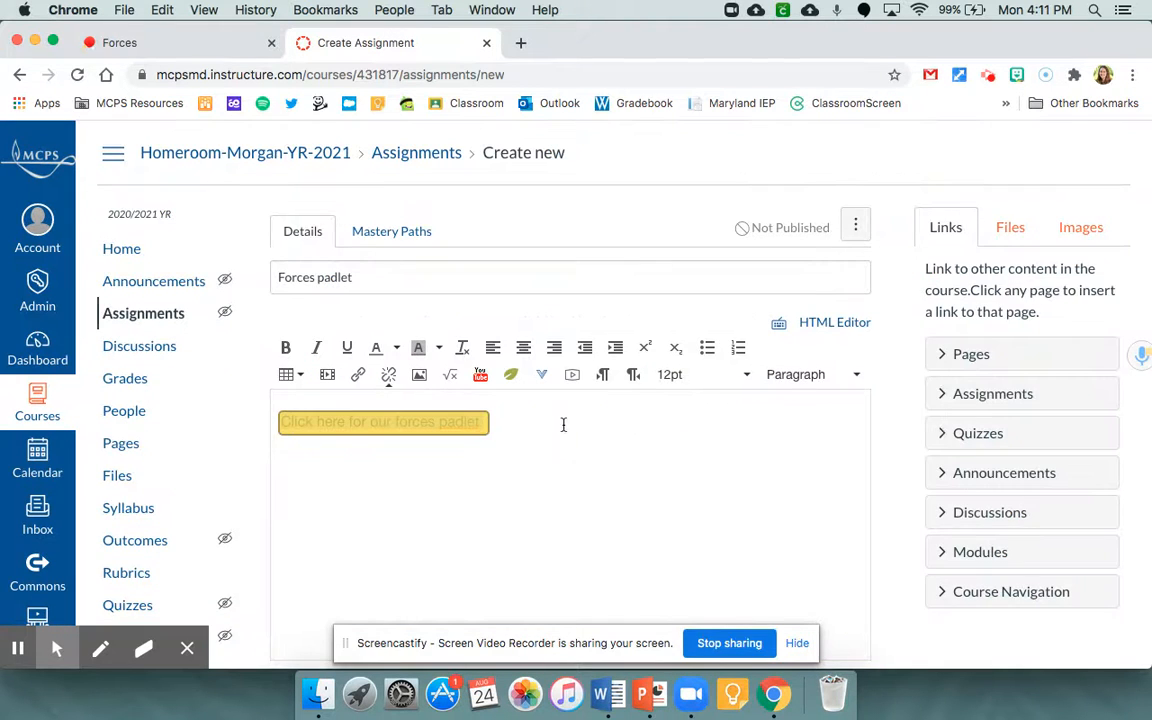
Step: Set the assignment's submission type to No Submission
scroll(727, 449, down, 10)
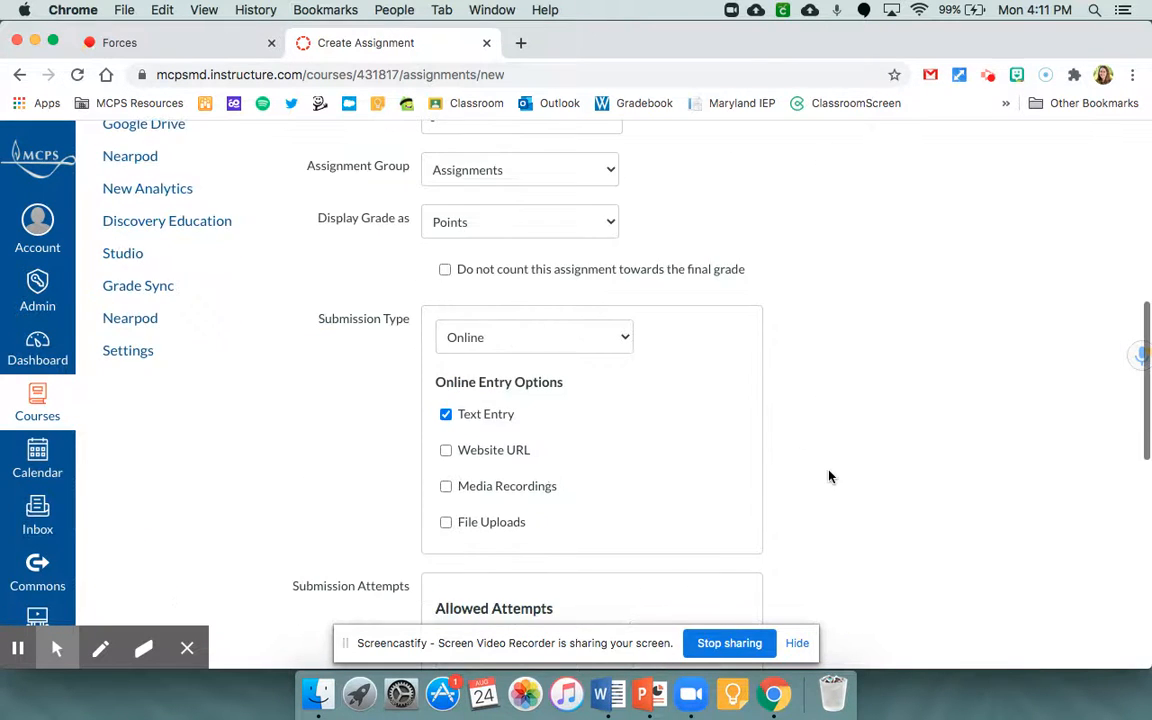
scroll(829, 476, down, 3)
click(538, 216)
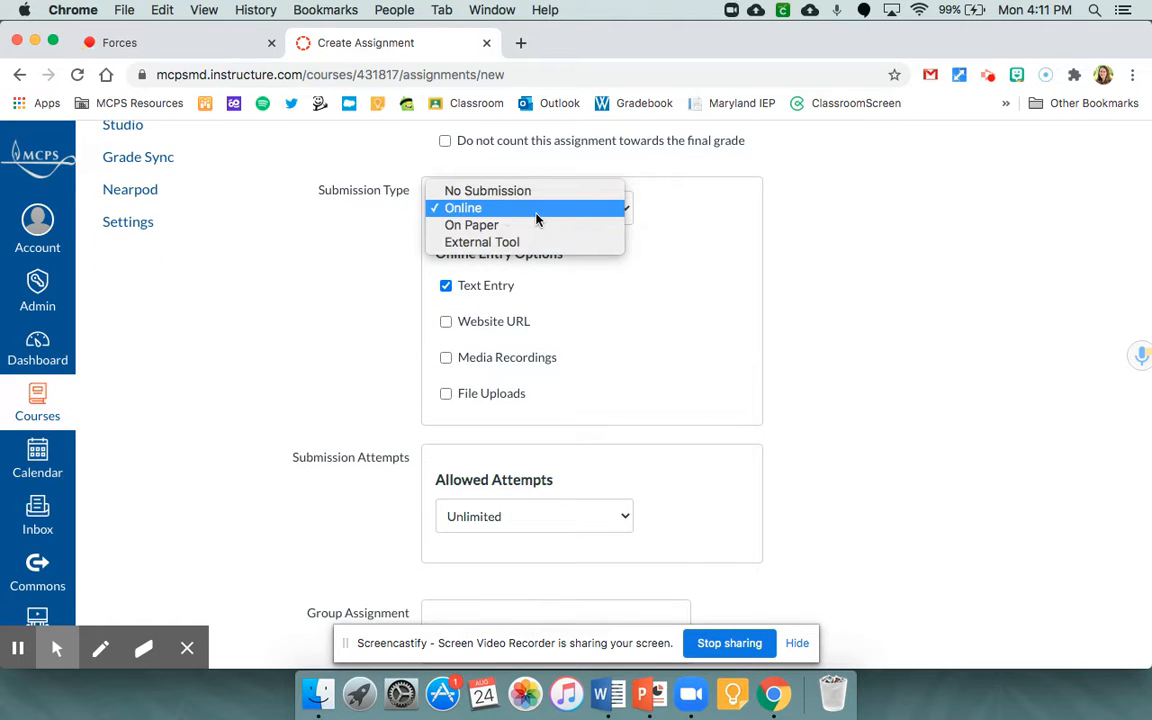
click(522, 192)
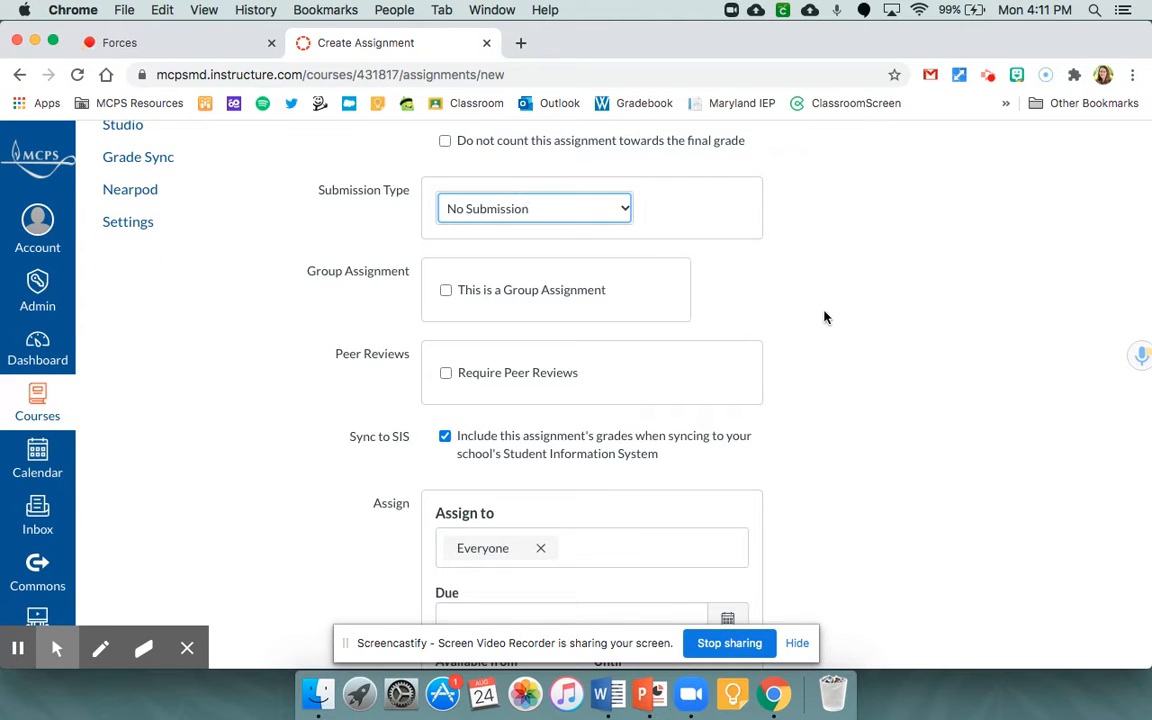
Step: Set the assignment's due date to September 10, 2020 and save it without publishing
scroll(815, 319, down, 5)
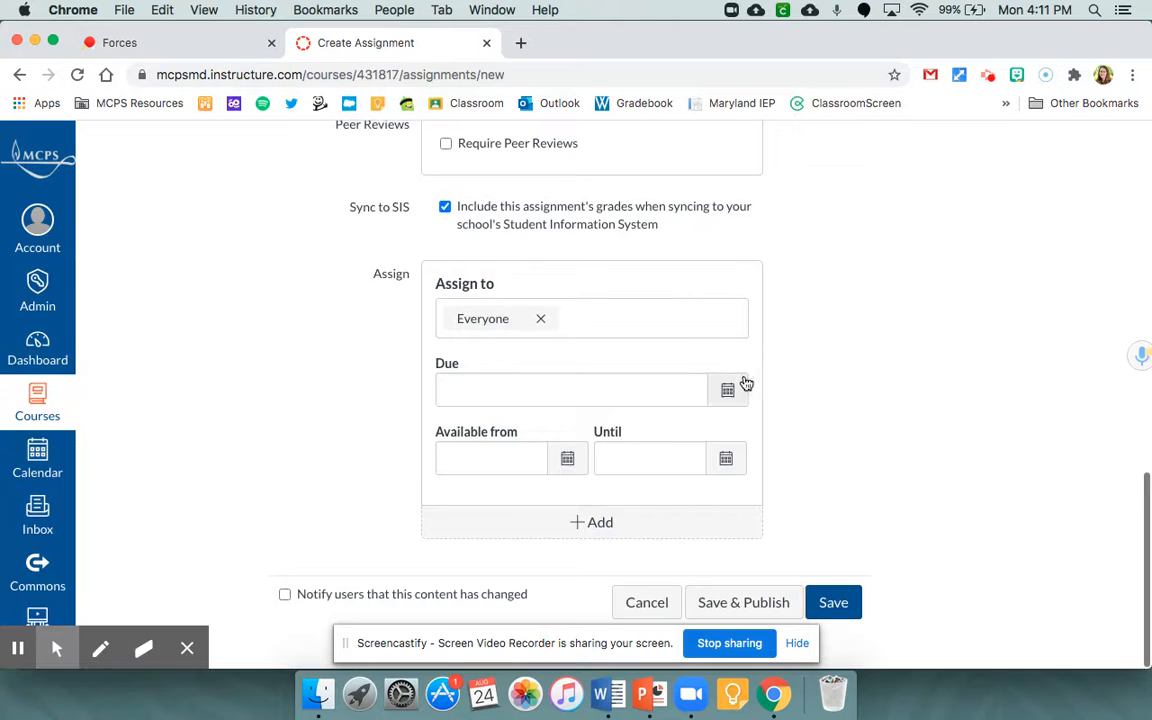
click(728, 389)
click(636, 422)
click(577, 505)
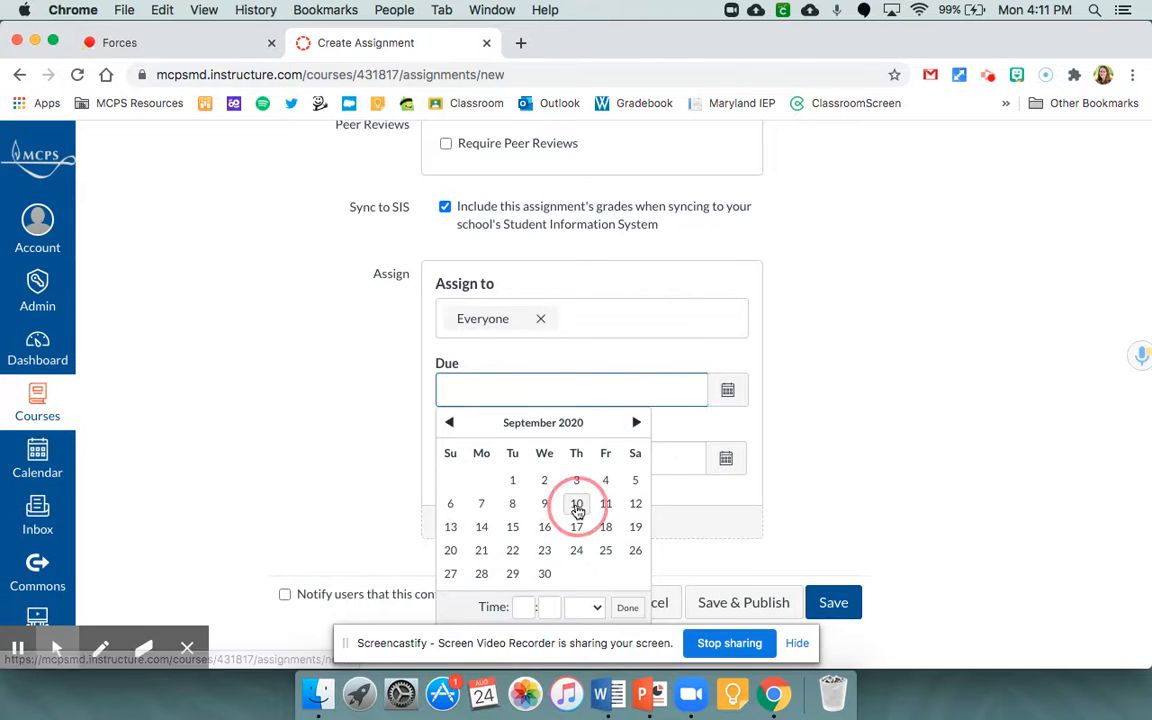
click(830, 604)
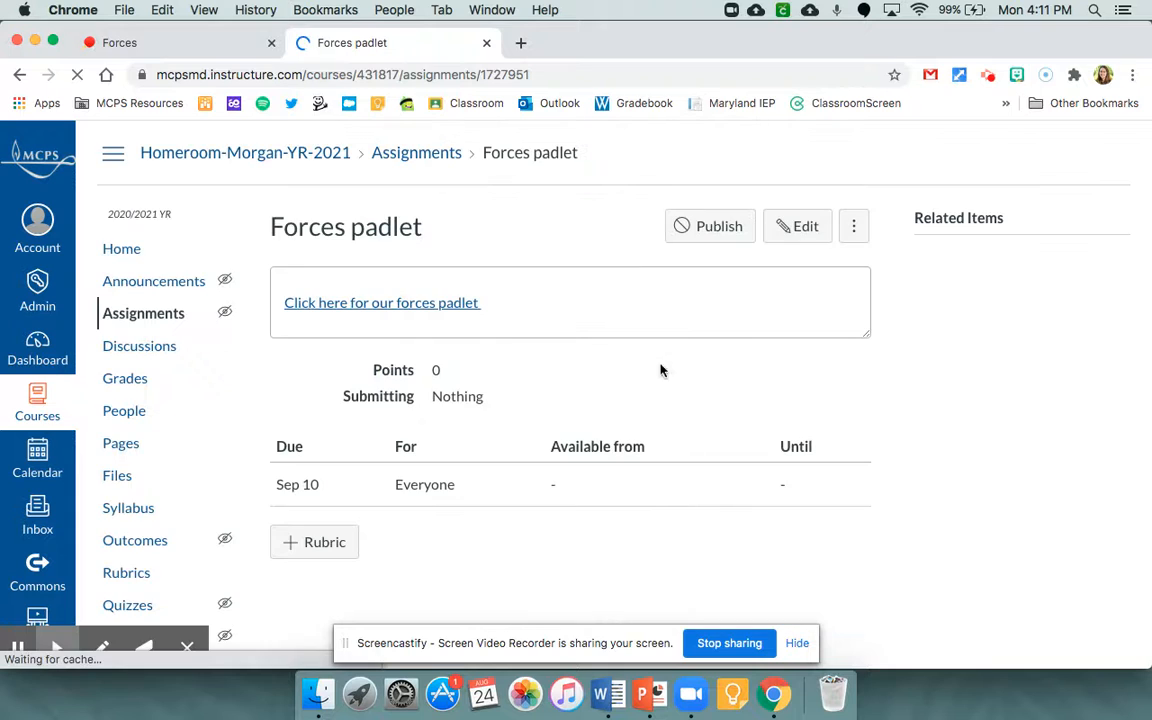
Step: Open the padlet through the assignment's link, post "I know that a force is a push or a pull" under "What I know", and close that tab
click(449, 304)
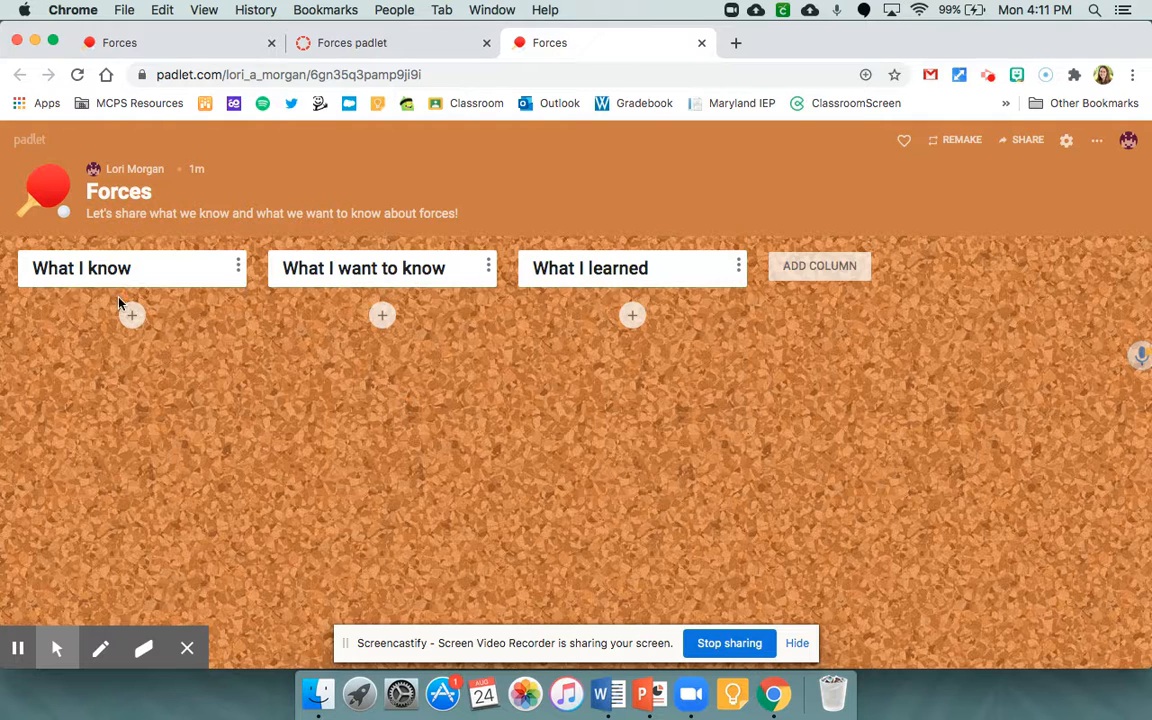
click(130, 318)
text(I know)
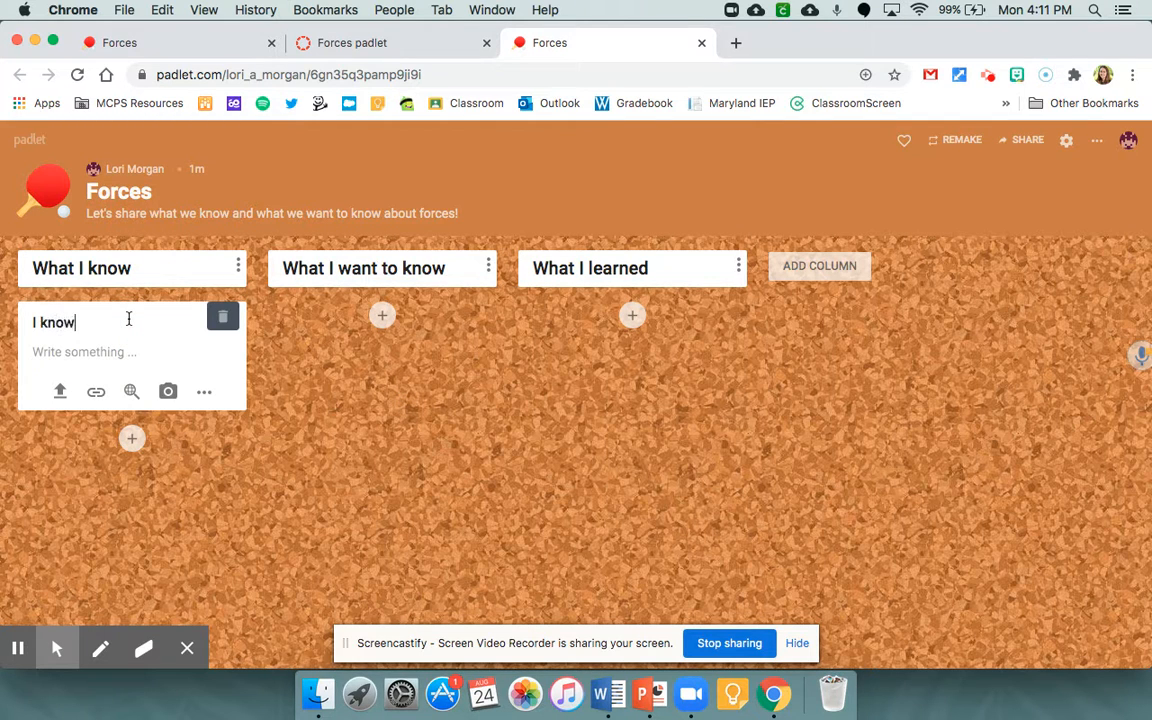
text( that a for)
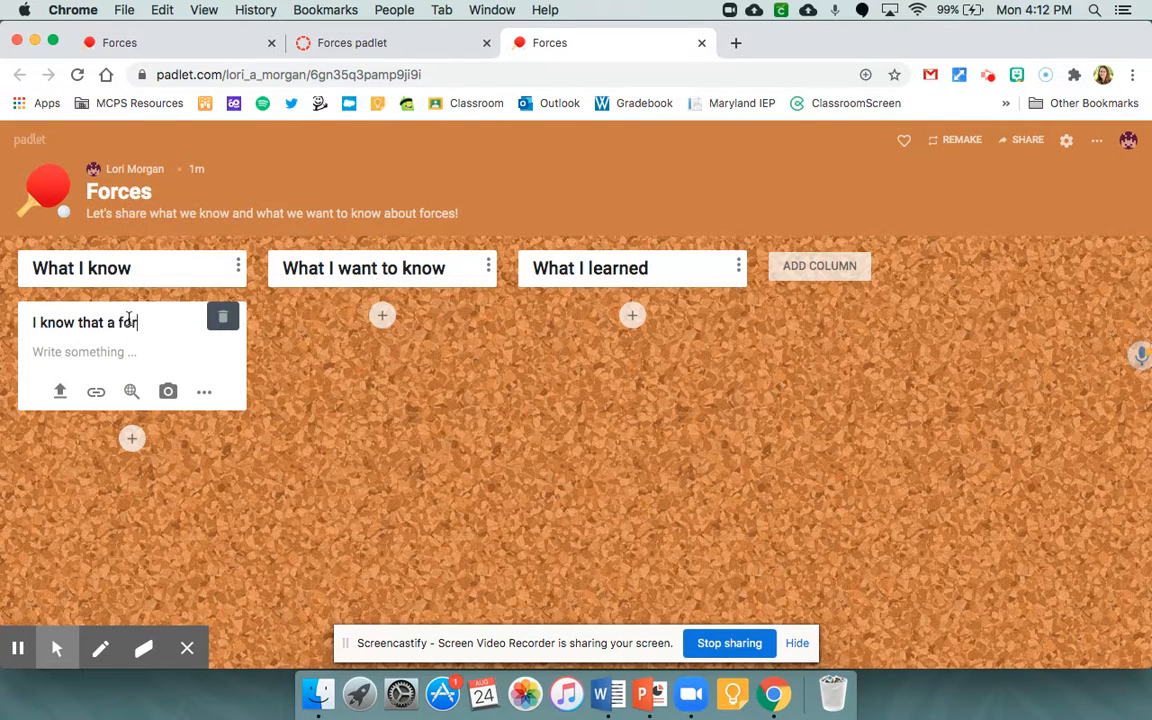
text(ce is a push or a pull)
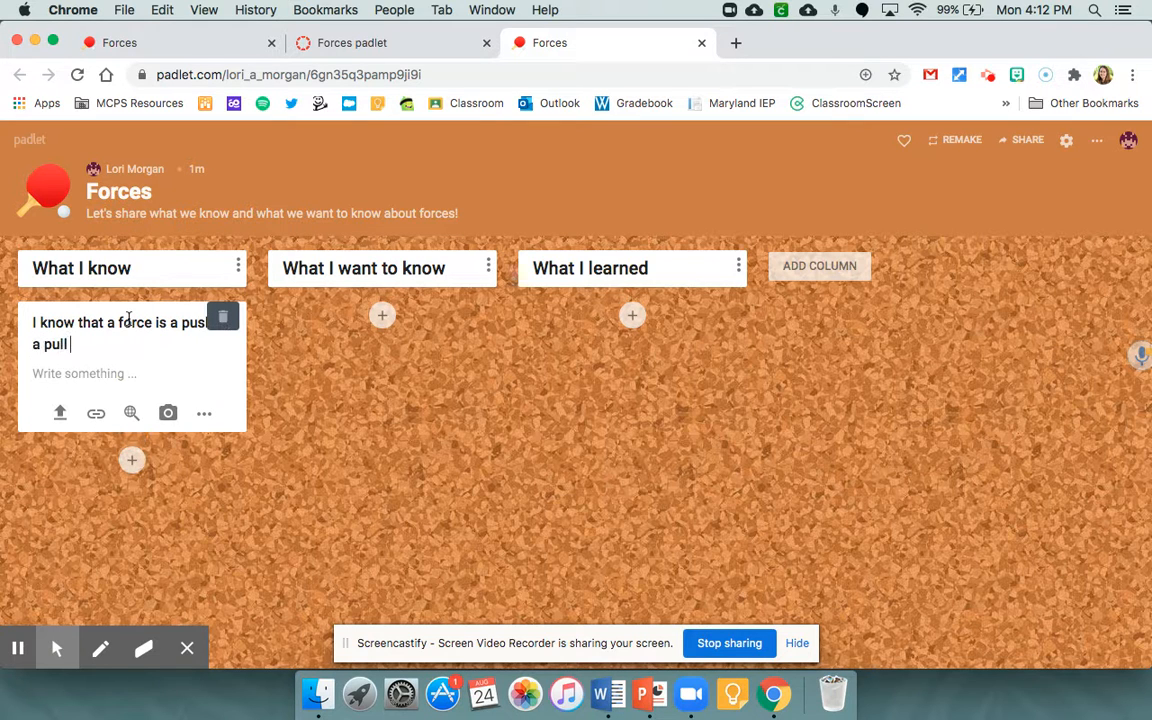
click(282, 365)
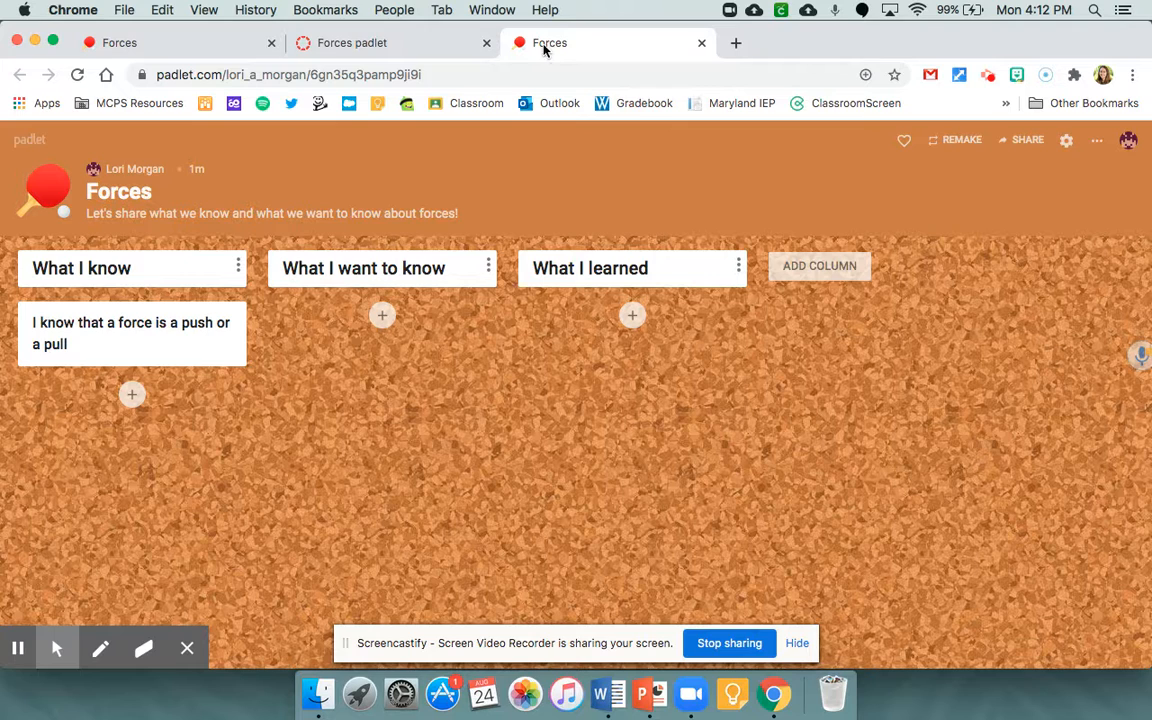
click(702, 43)
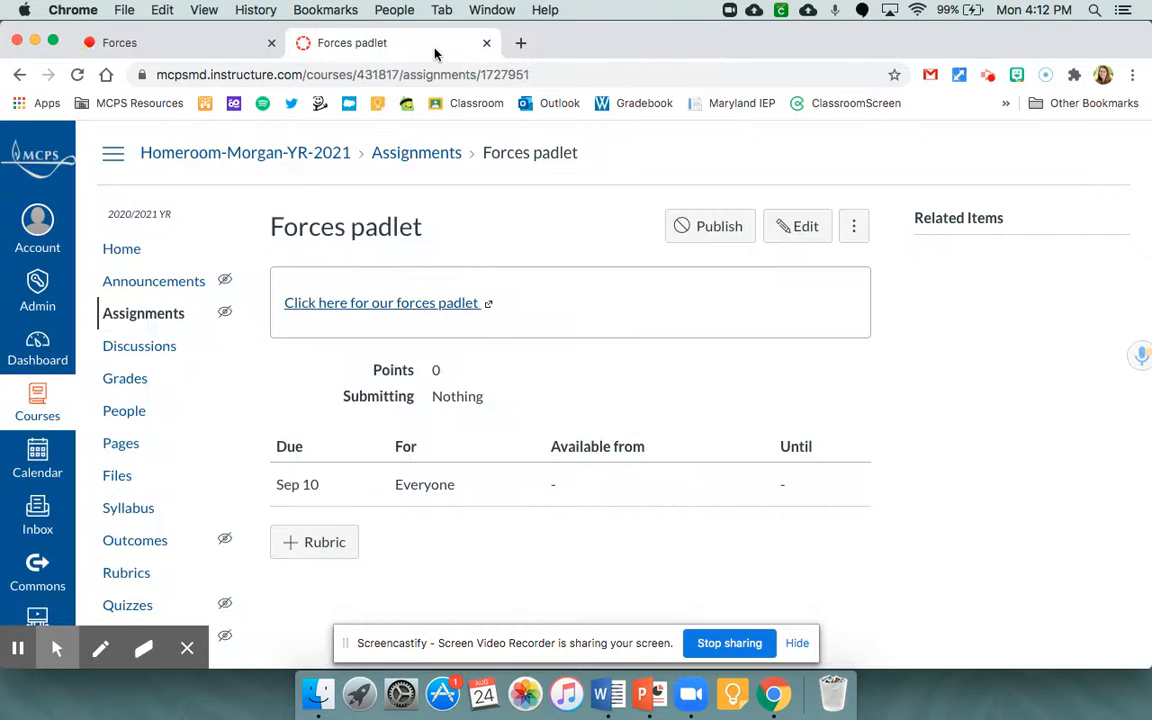
Step: Open the Forces padlet assignment for editing and copy the padlet's full embed code from its sharing options
click(805, 226)
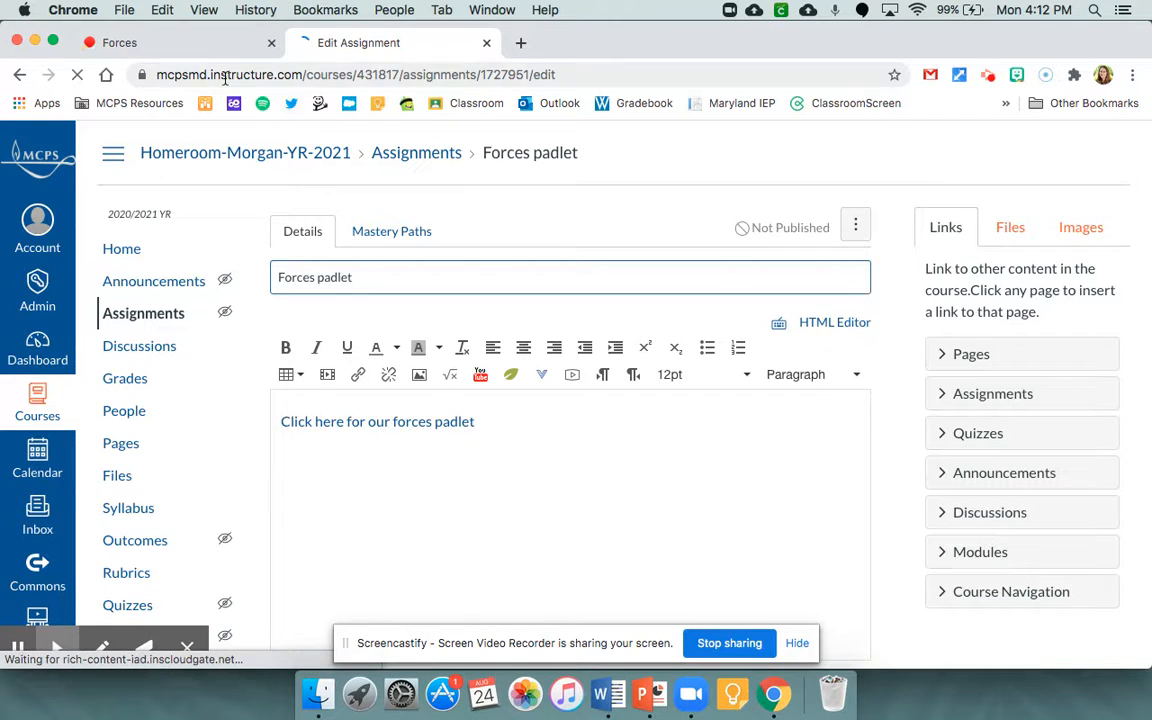
click(166, 42)
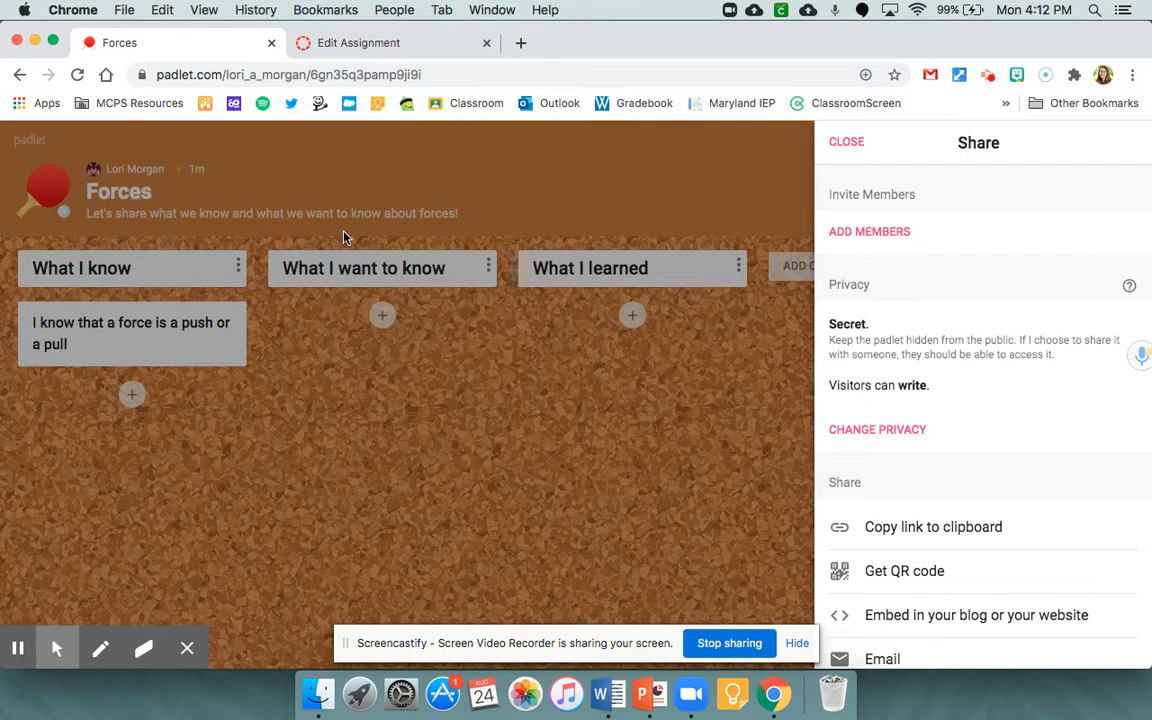
click(944, 620)
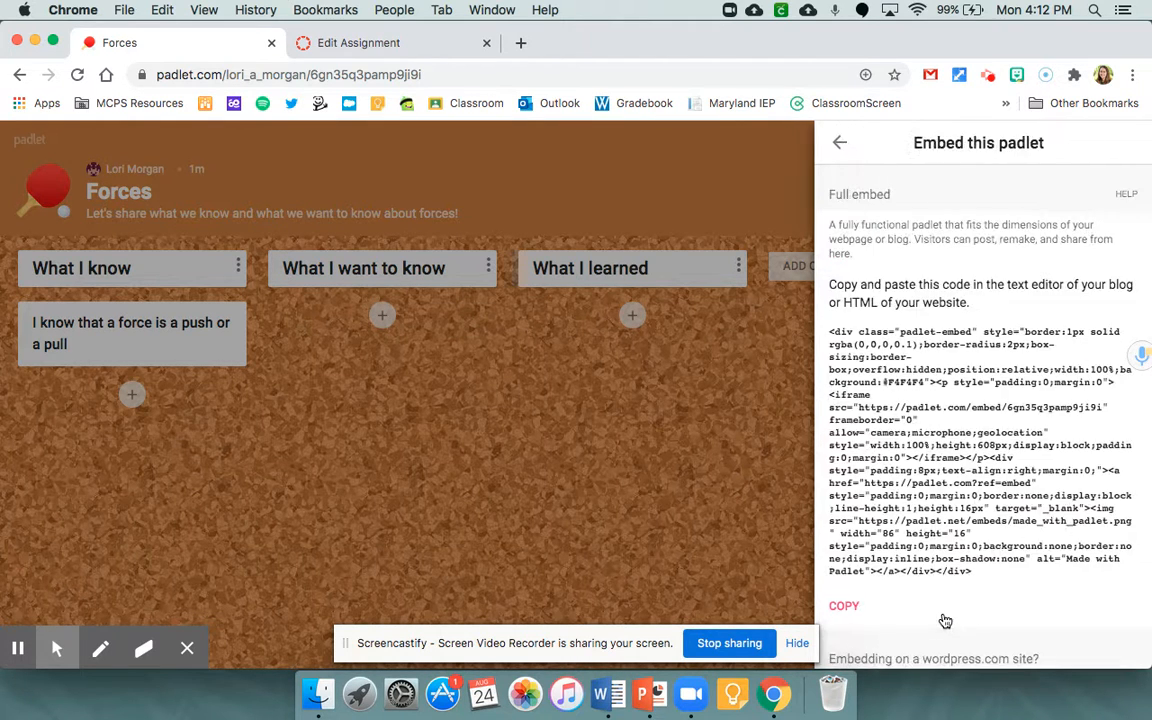
click(845, 609)
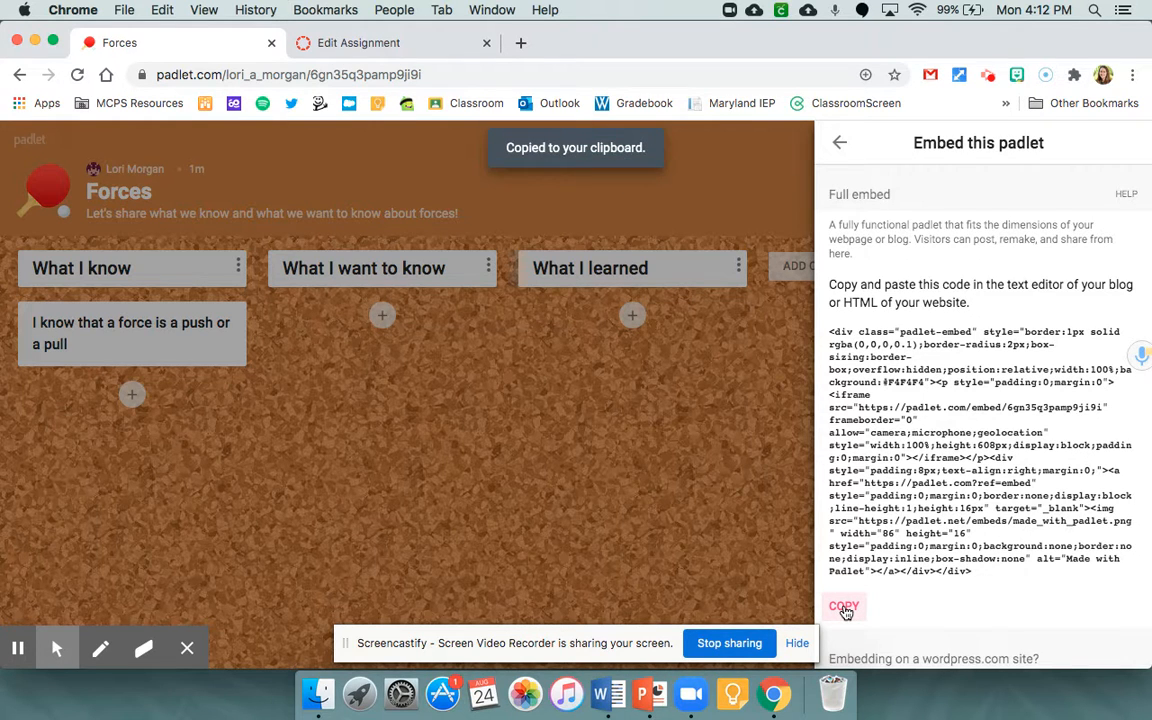
Step: Replace the Forces padlet assignment's description with the copied padlet embed code, entered as HTML
click(385, 43)
drag(494, 421, 278, 420)
key(BackSpace)
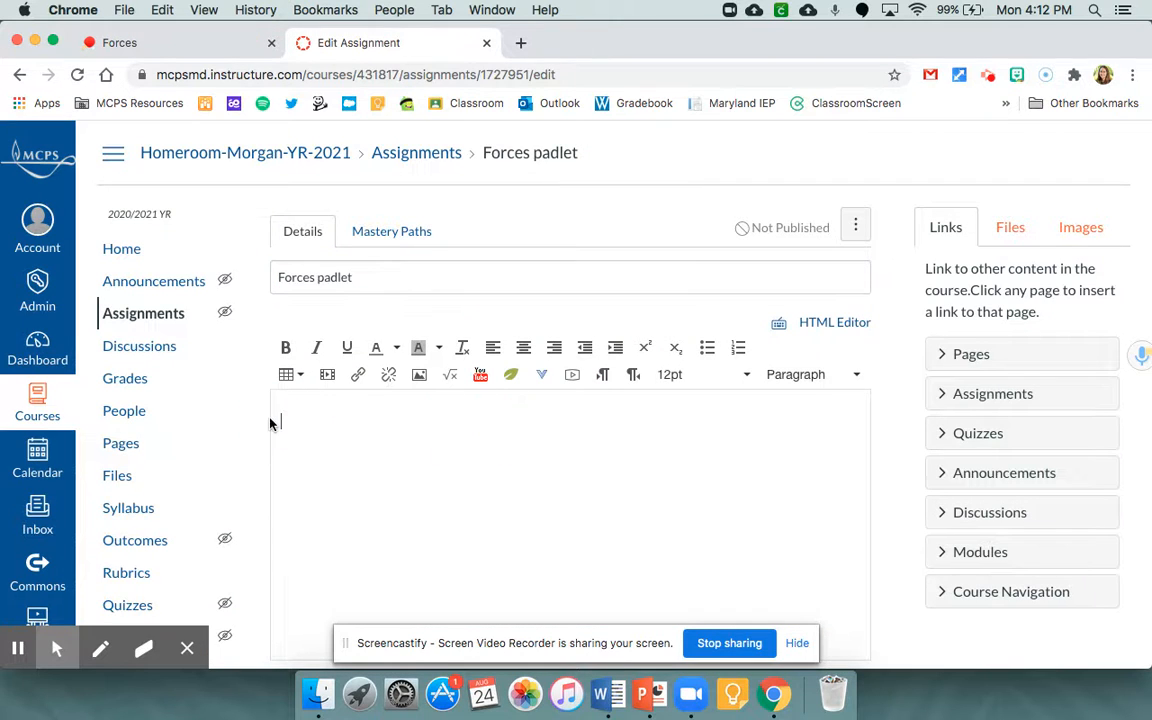
click(826, 324)
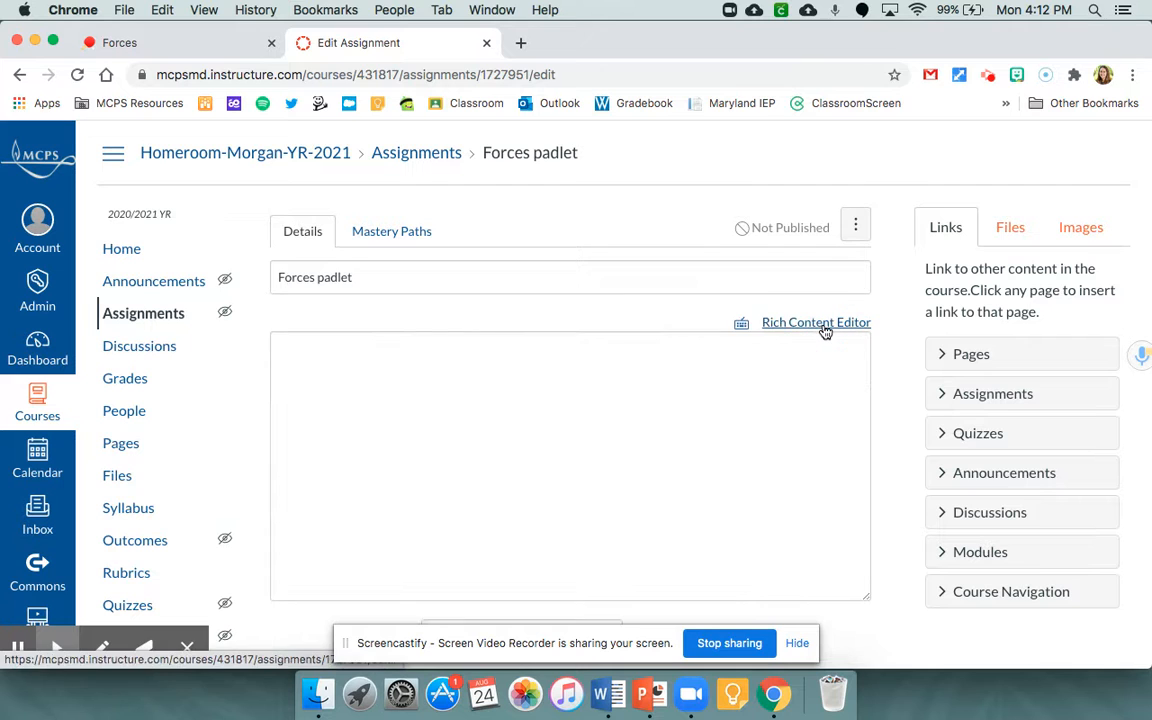
click(622, 361)
key(super+v)
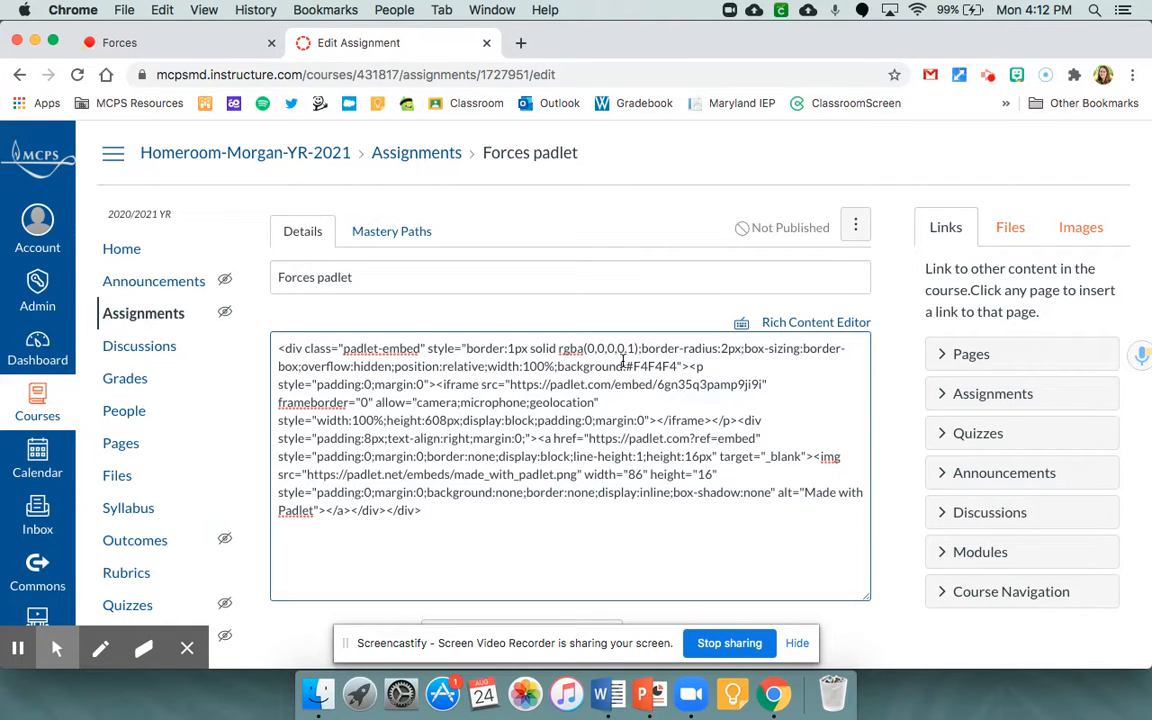
Step: Return the description to the Rich Content Editor to check the embedded padlet, and save the assignment without publishing
click(790, 323)
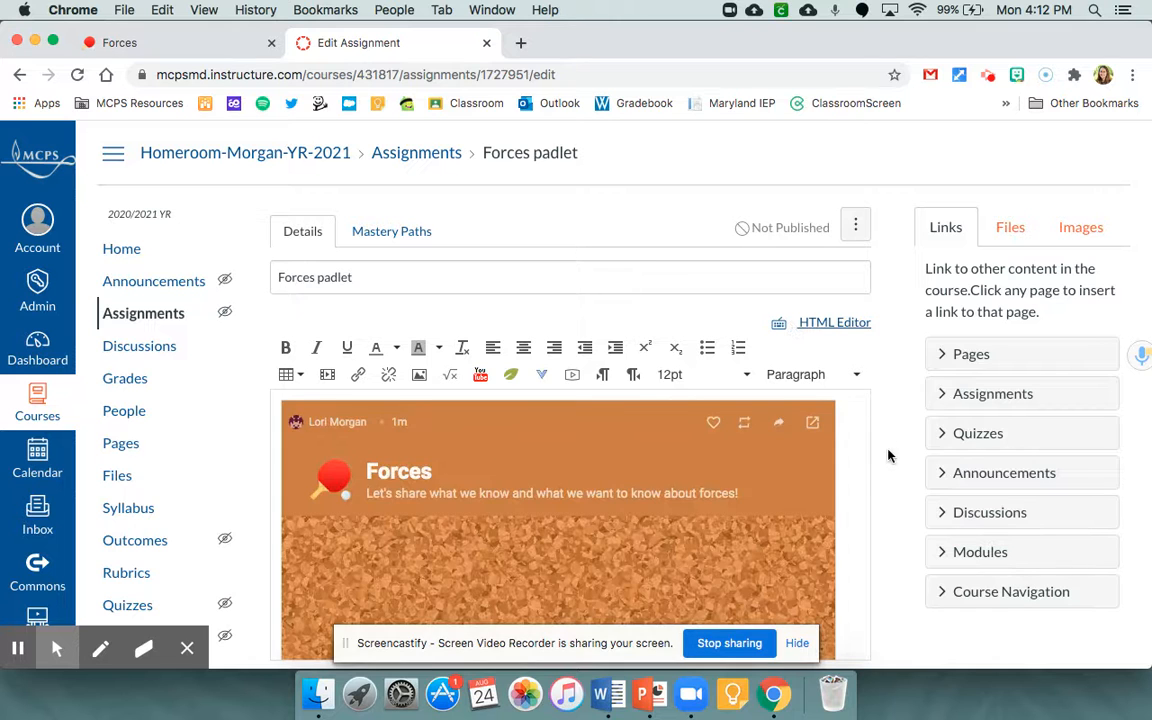
scroll(864, 478, down, 2)
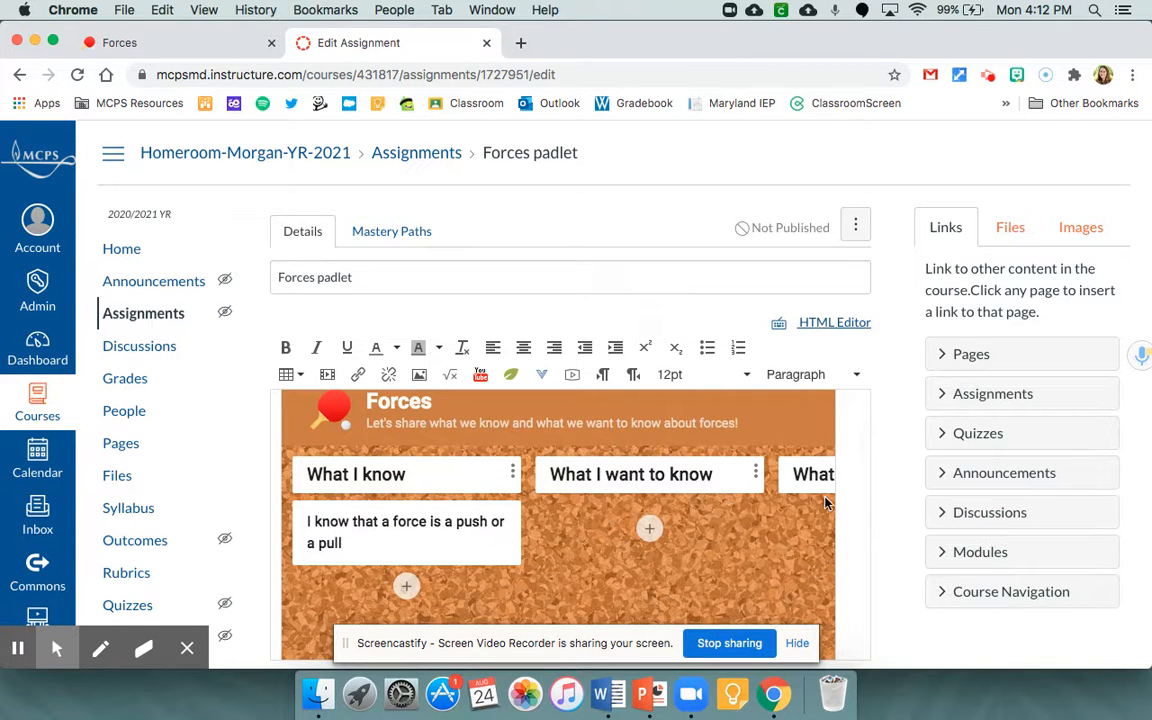
scroll(871, 503, down, 15)
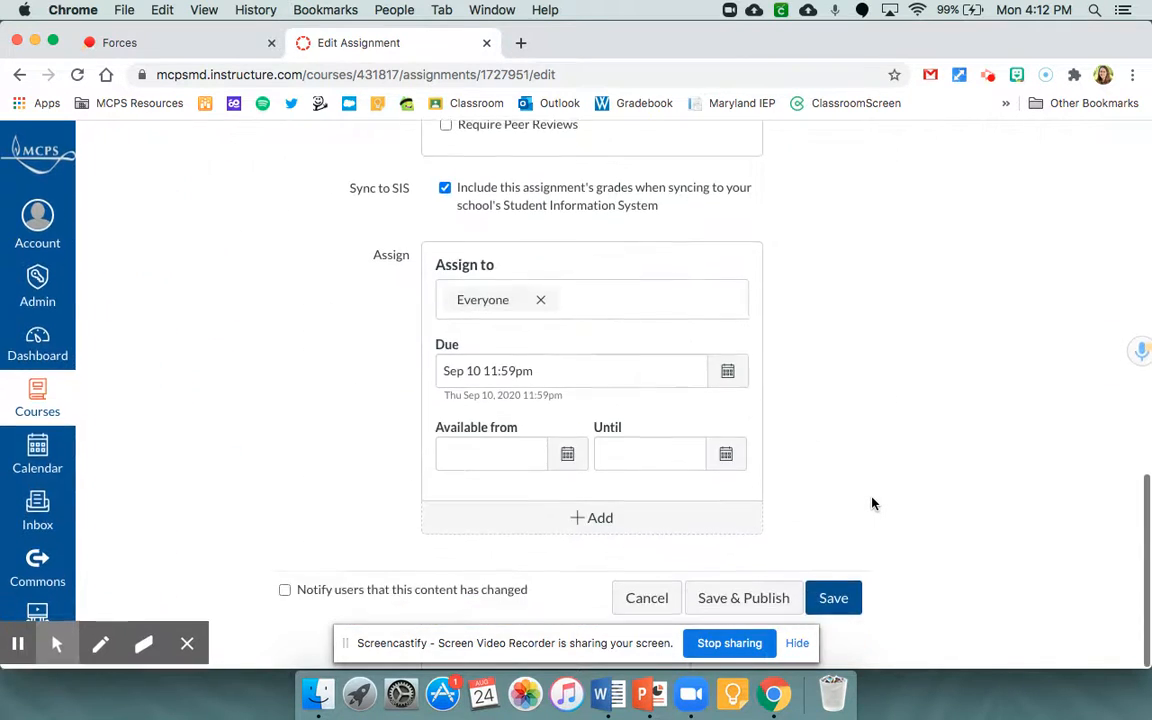
click(831, 598)
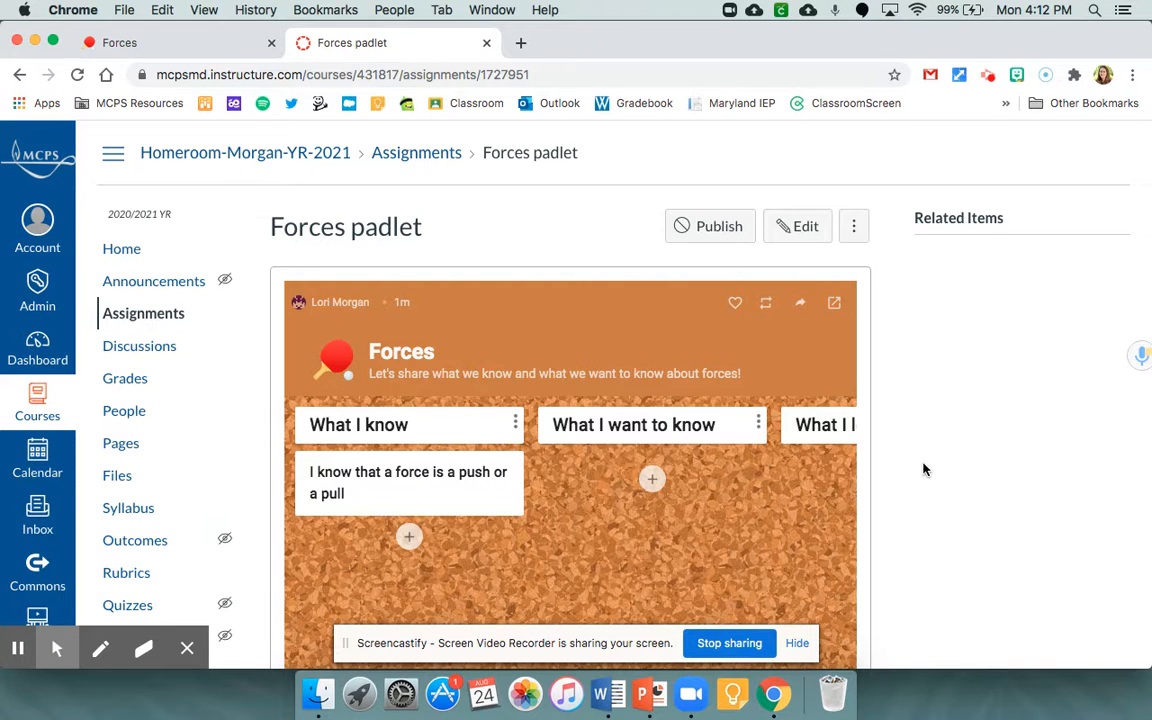
Step: In the embedded padlet, add the post "I want to know how many forces are there in the world?" under "What I want to know"
click(650, 482)
text(I want to know)
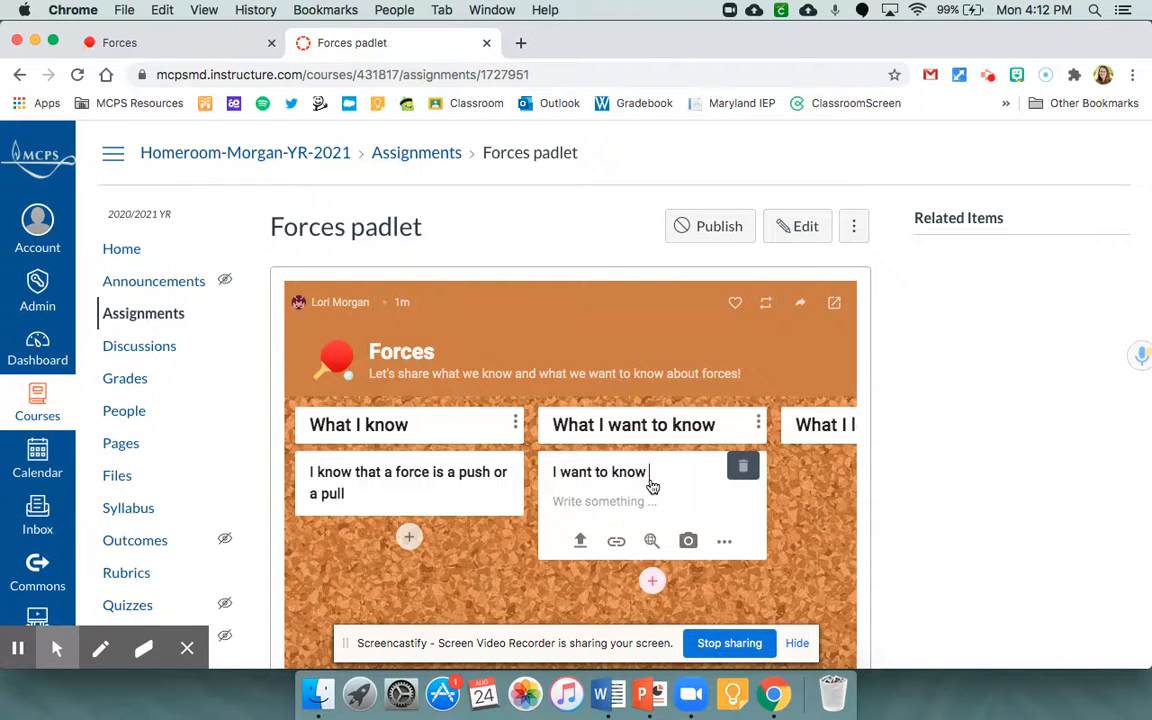
text( how many forces are there in the e)
text(orld?)
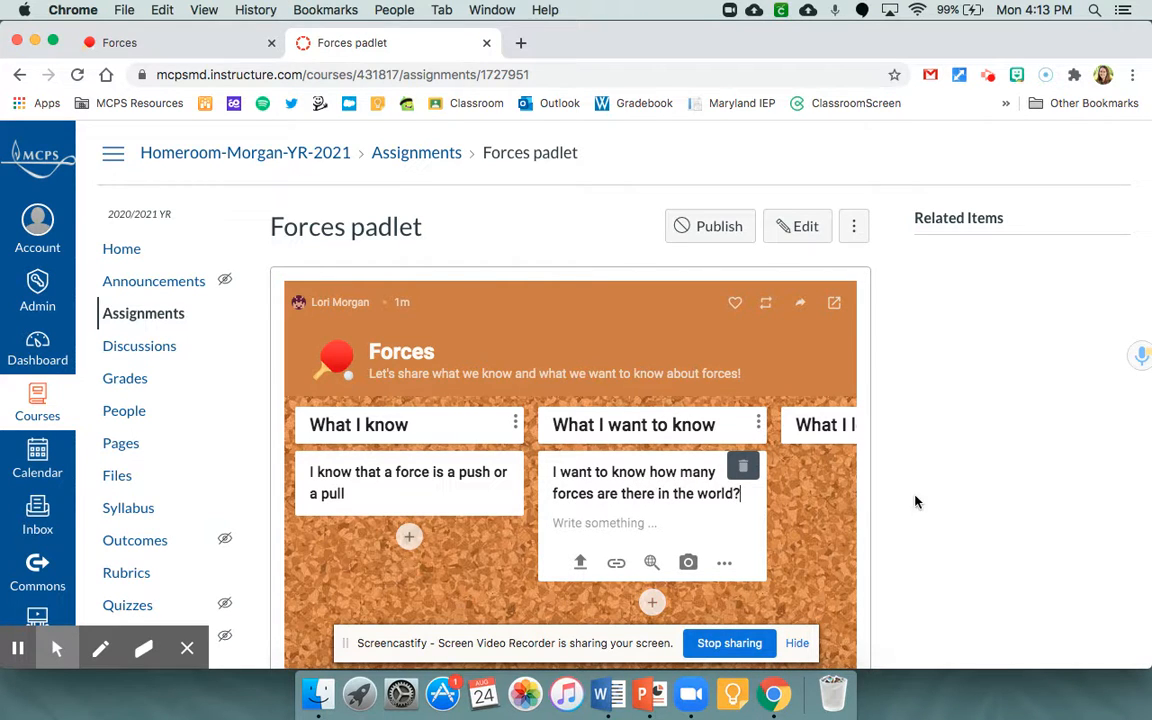
scroll(911, 472, down, 1)
scroll(911, 472, down, 3)
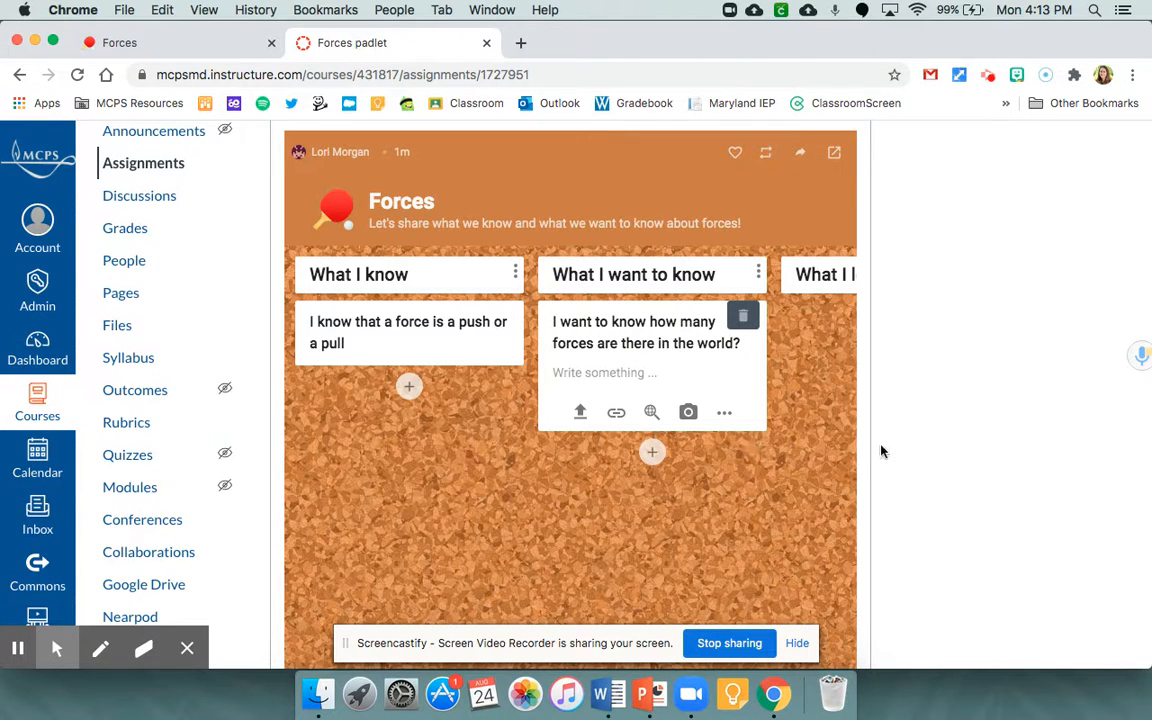
scroll(921, 452, down, 5)
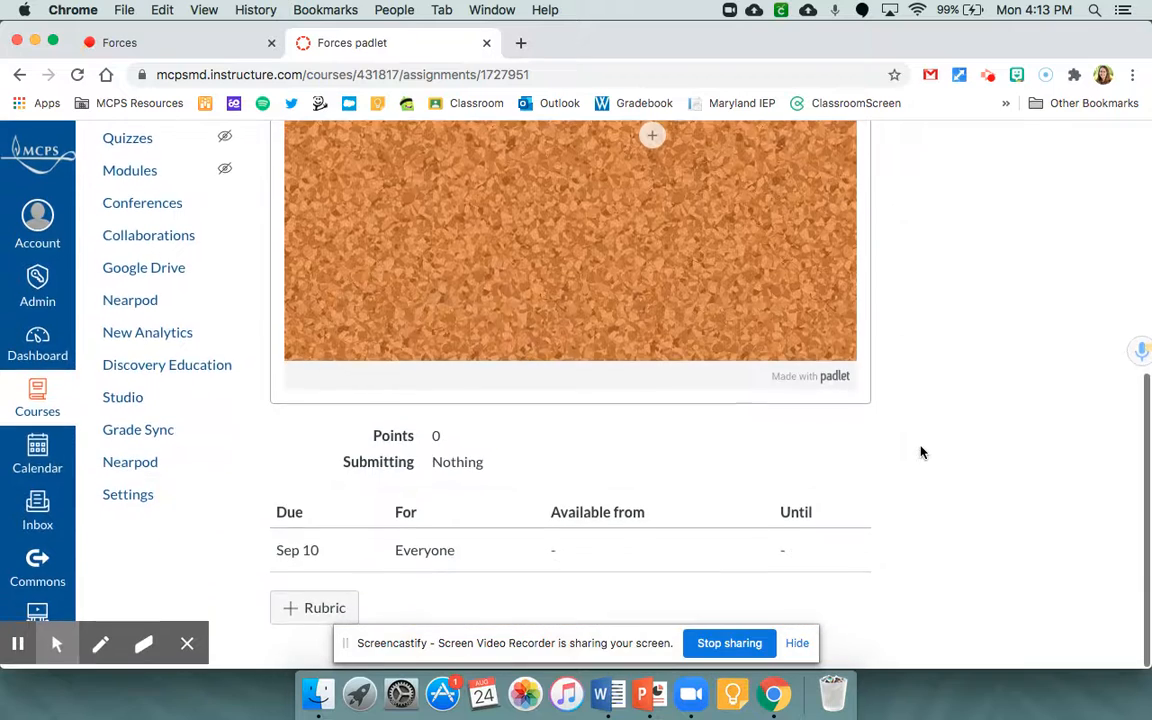
scroll(921, 452, up, 5)
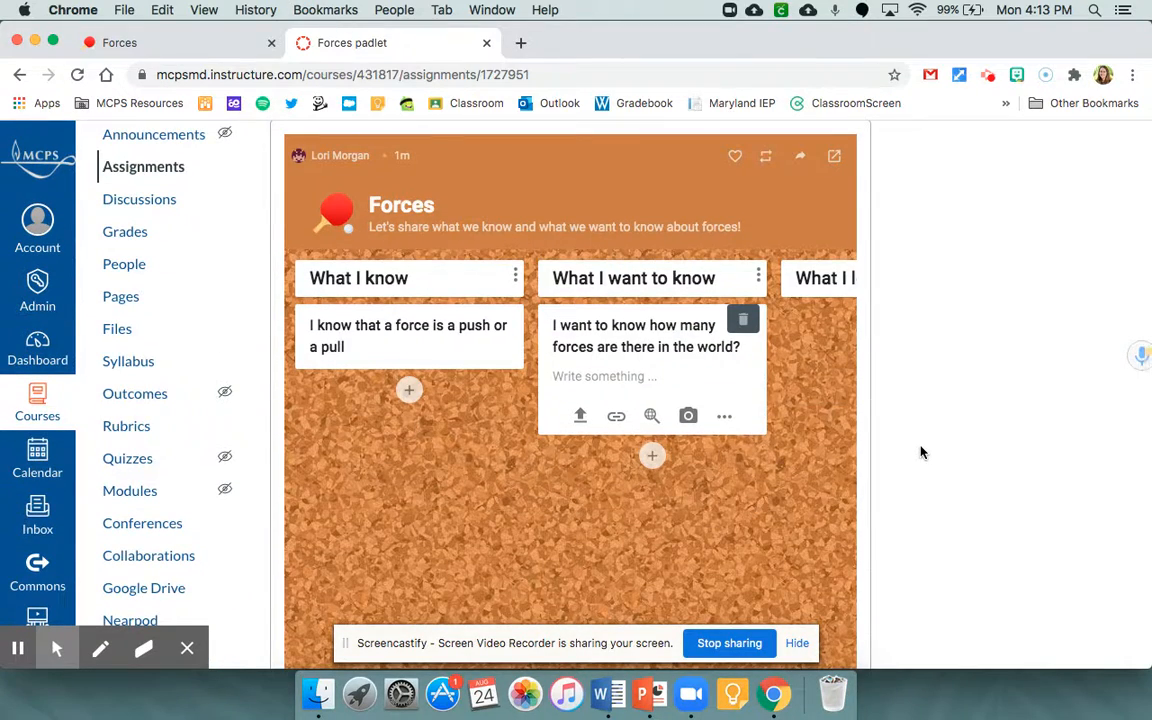